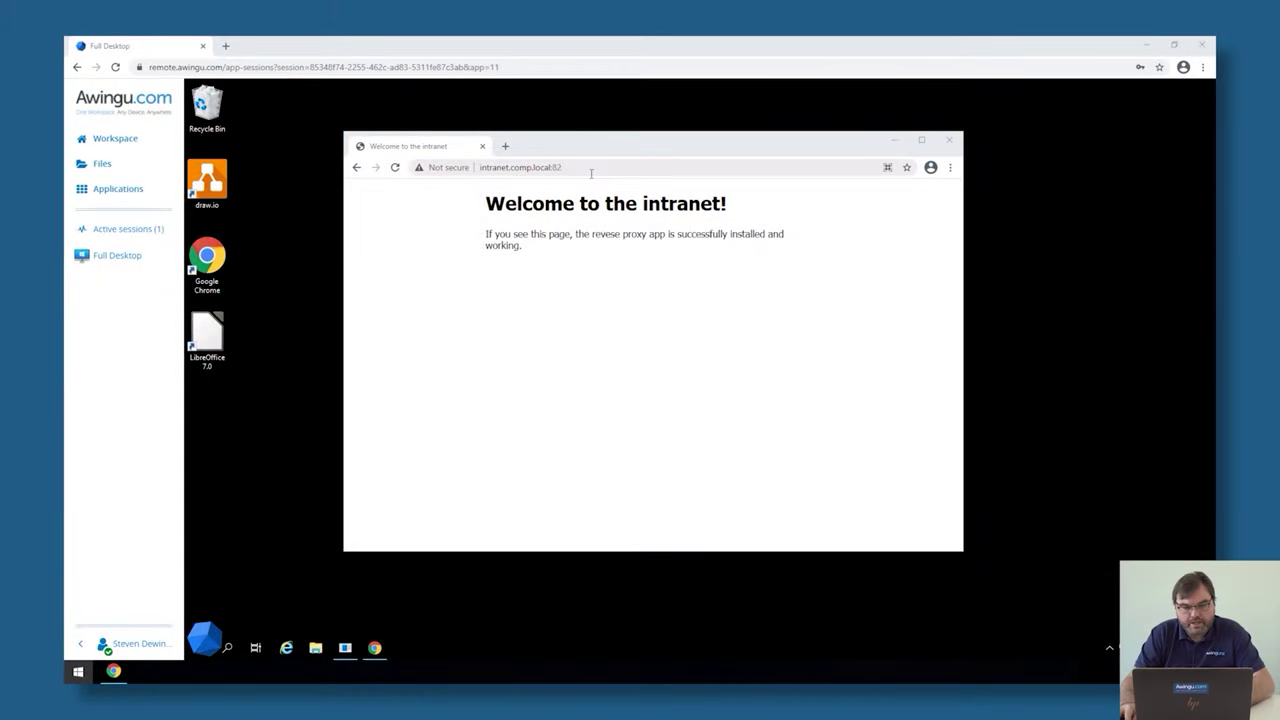
- Select the full intranet.comp.local:82 address in the remote desktop's Chrome address bar
{"action": "left_click", "coordinate": [579, 171]}
{"action": "triple_click", "coordinate": [491, 171]}
{"action": "key", "text": "ctrl+c"}
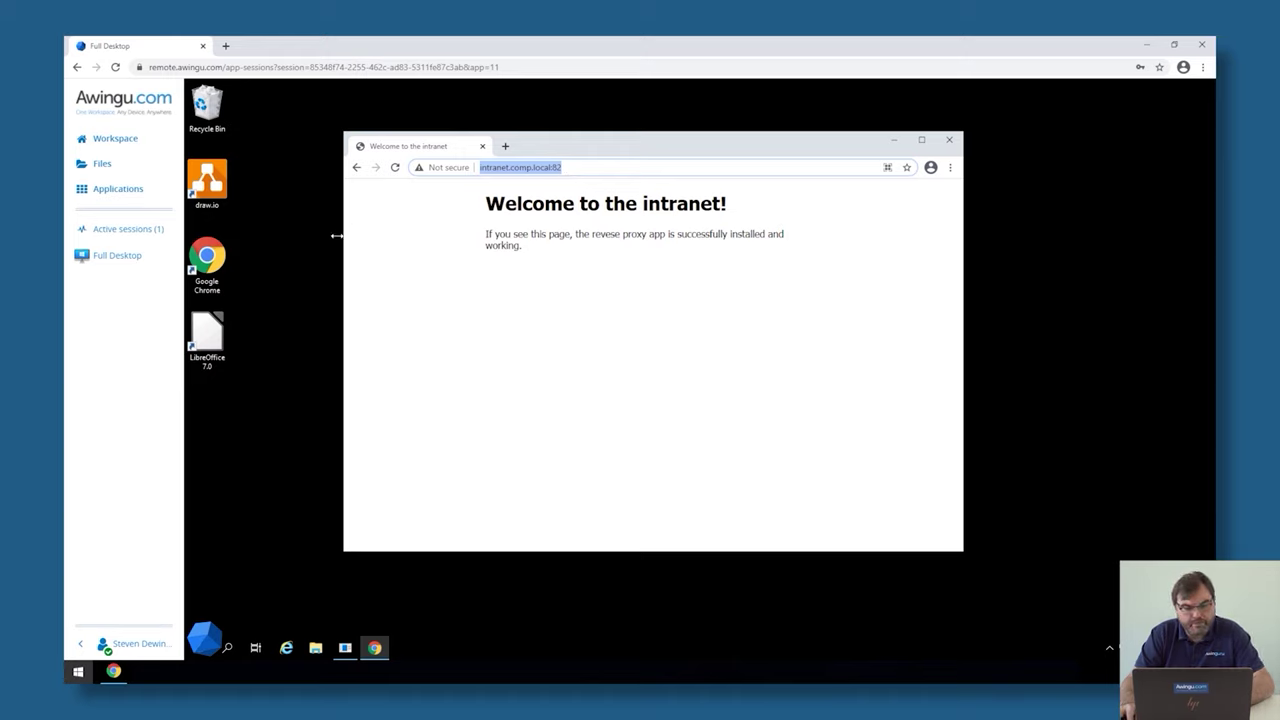
{"action": "left_click", "coordinate": [225, 46]}
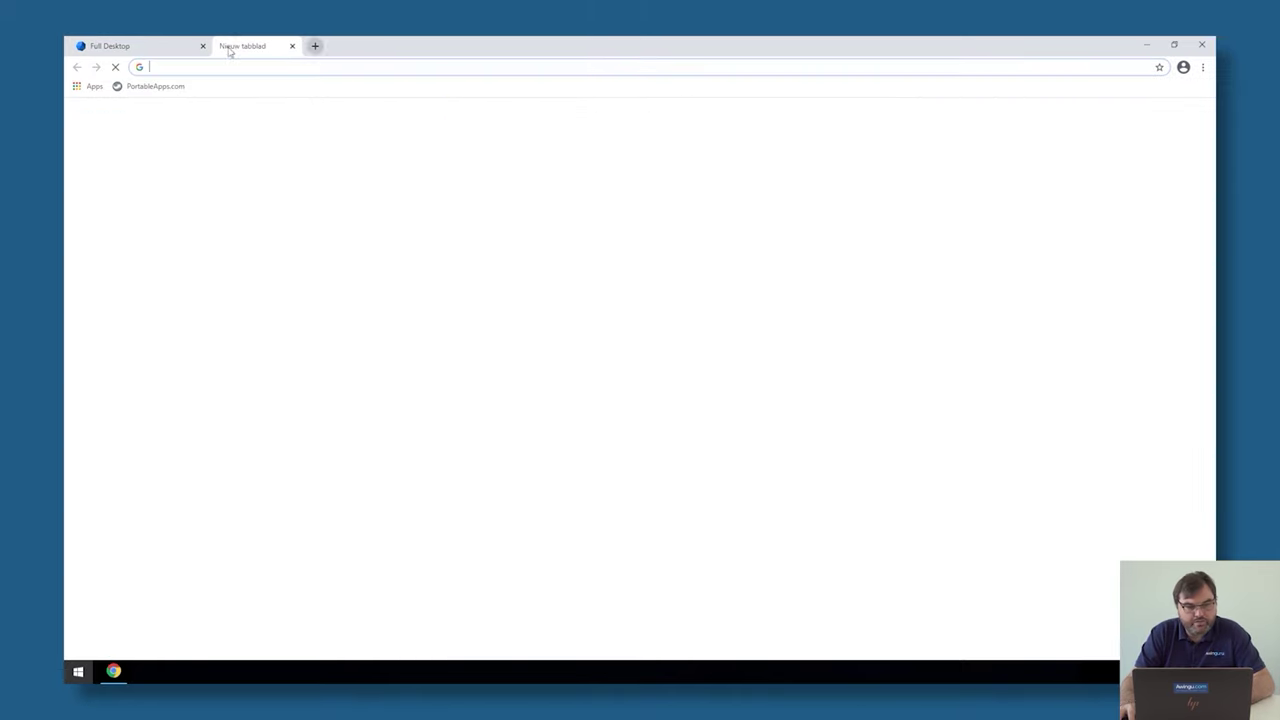
{"action": "key", "text": "ctrl+v"}
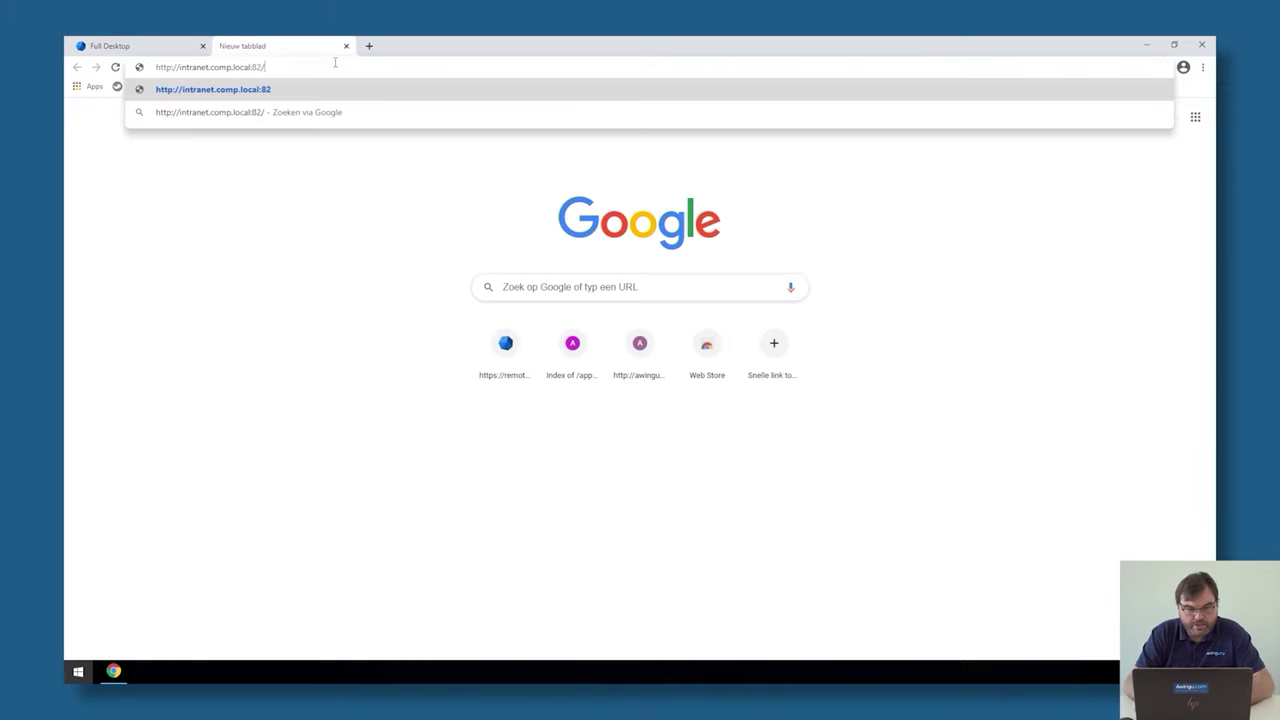
{"action": "key", "text": "Return"}
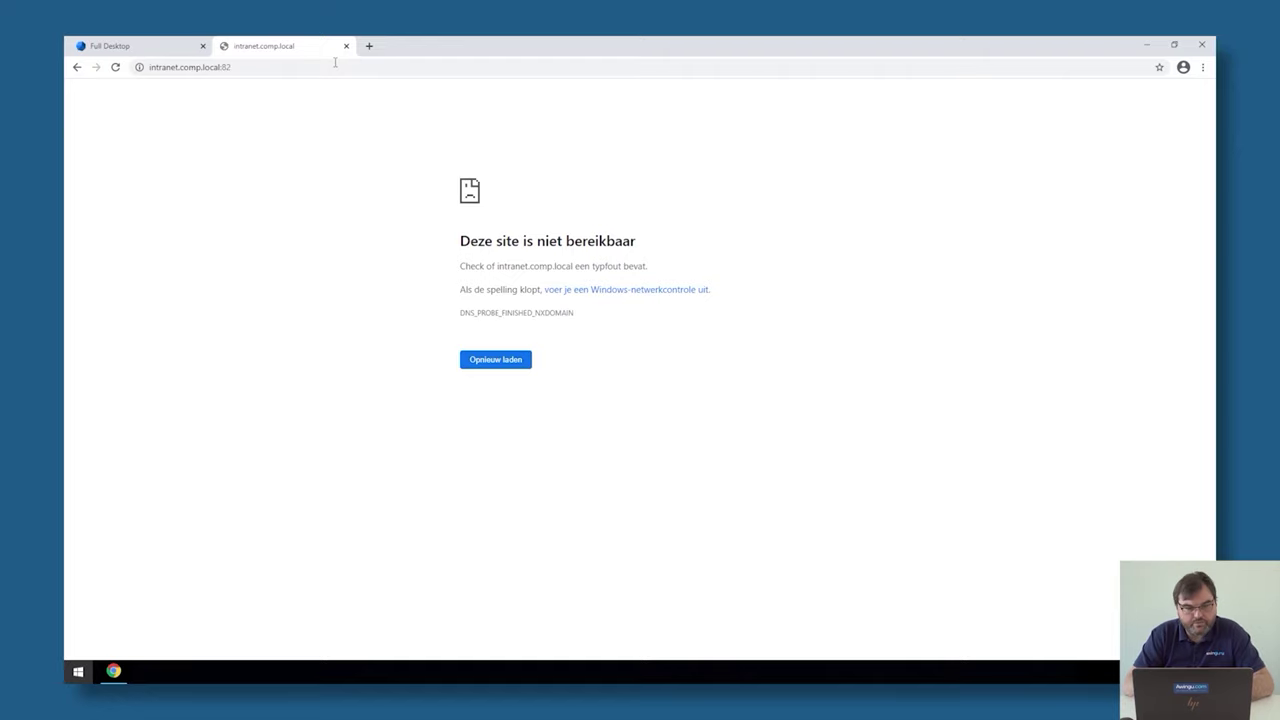
{"action": "left_click", "coordinate": [346, 46]}
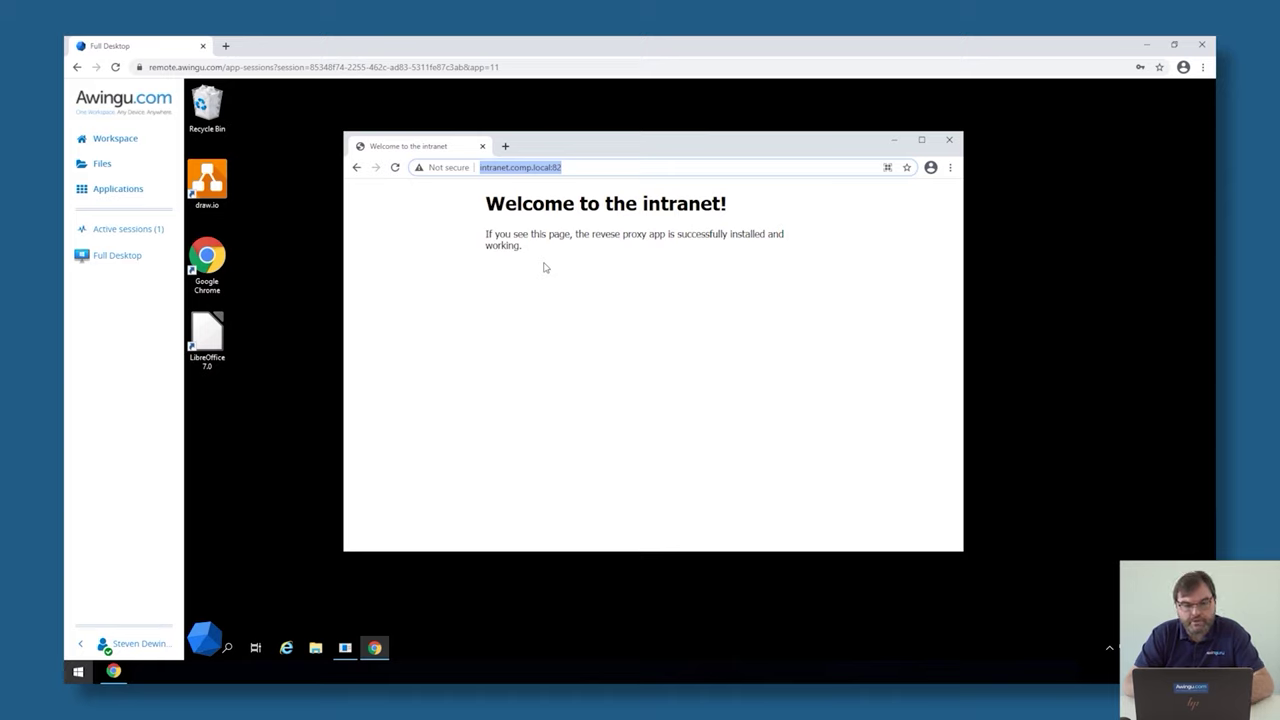
{"action": "left_click", "coordinate": [134, 140]}
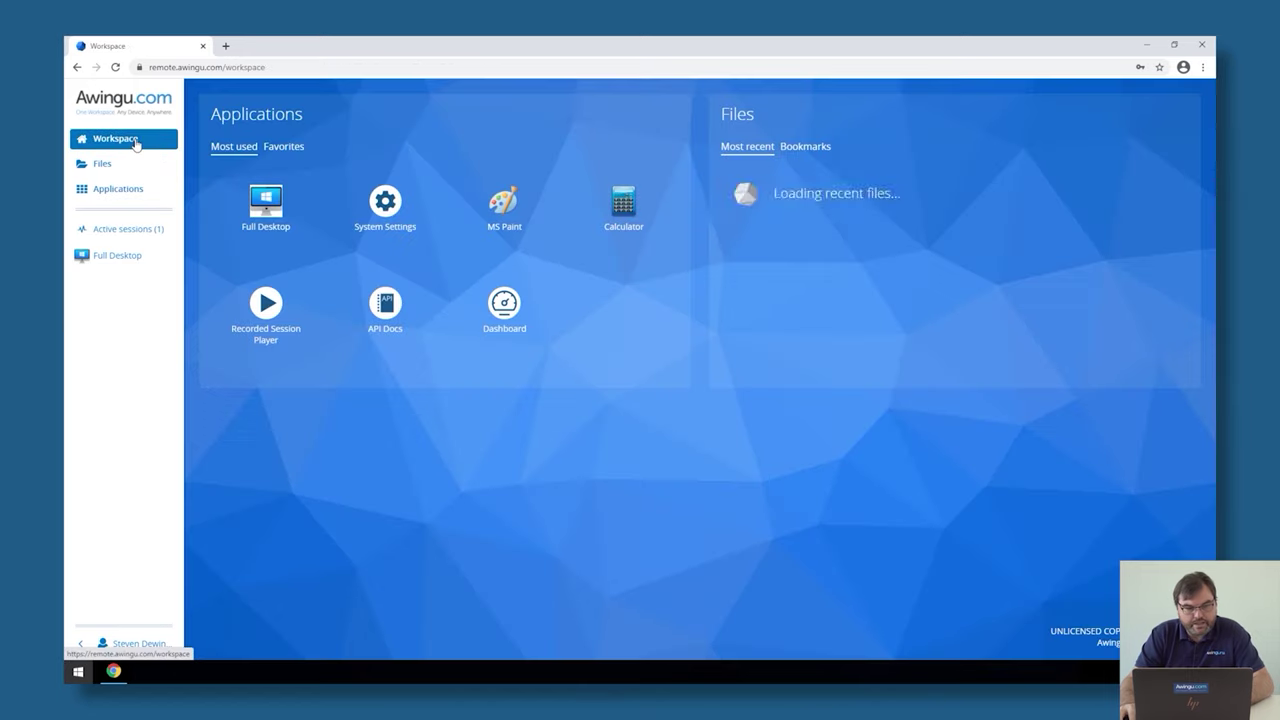
- In System Settings under Manage > Applications, start a new Reverse Proxied Web Application
{"action": "left_click", "coordinate": [385, 205]}
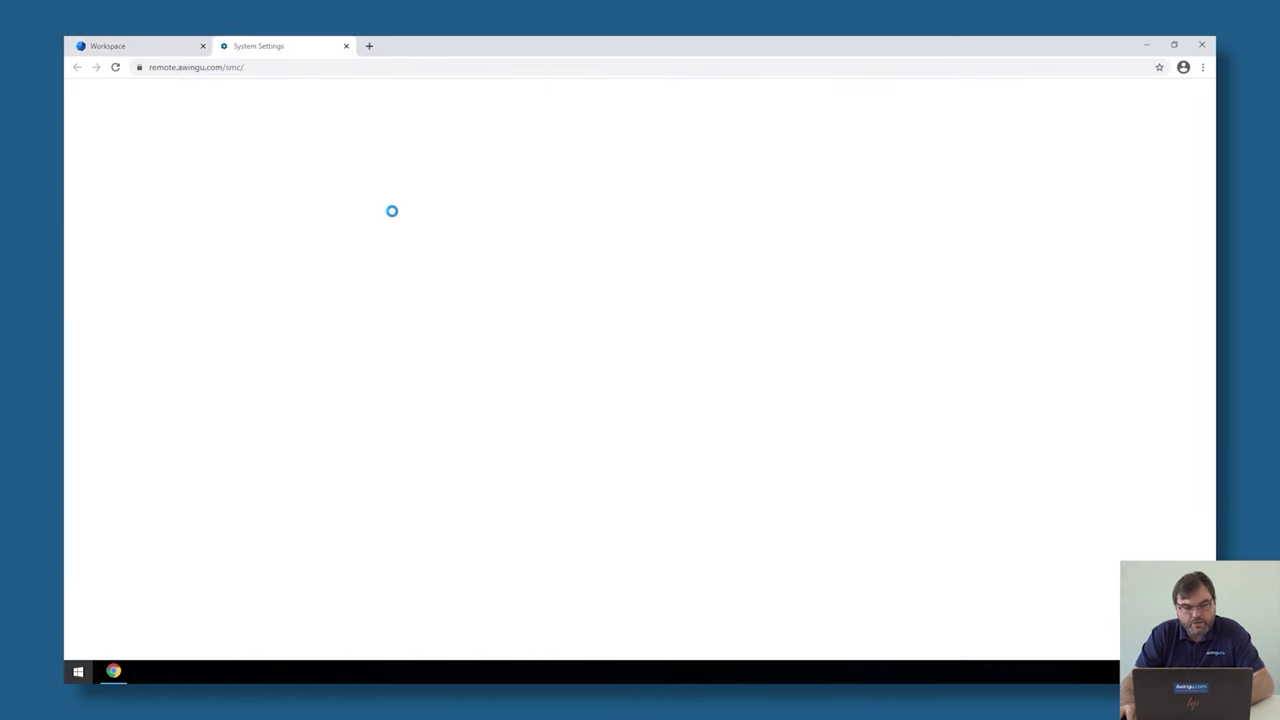
{"action": "left_click", "coordinate": [204, 94]}
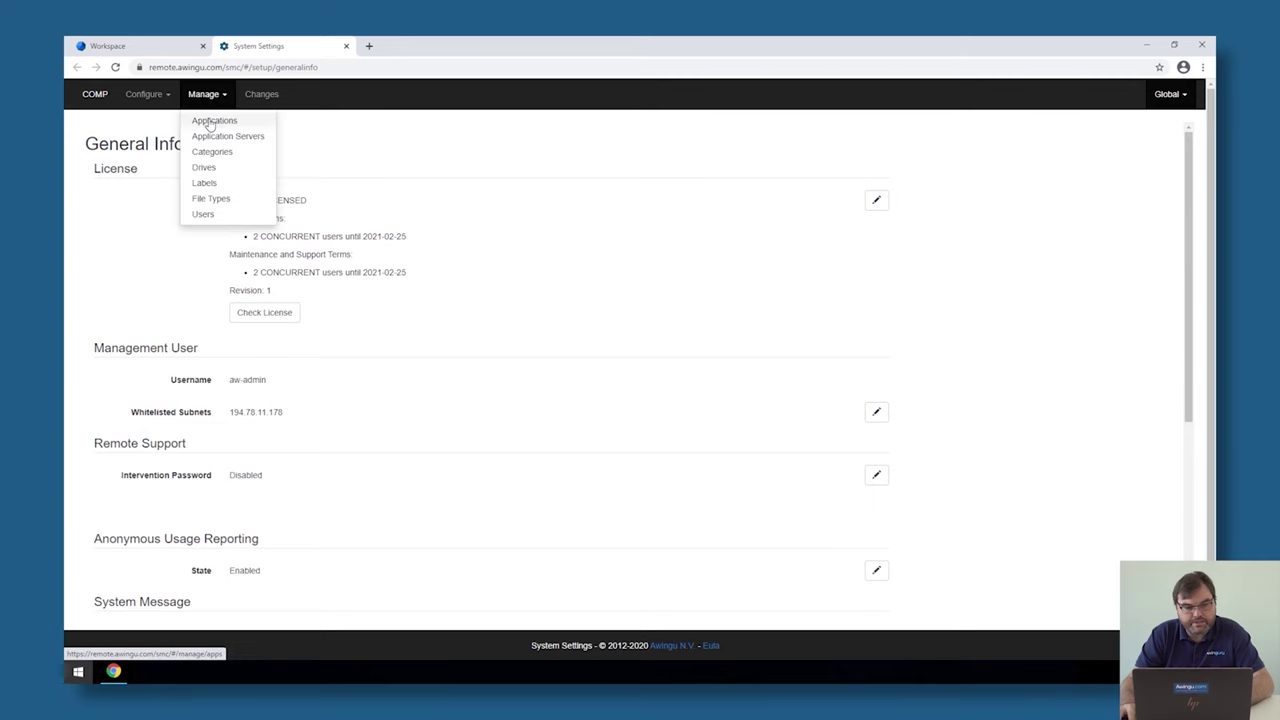
{"action": "left_click", "coordinate": [207, 118]}
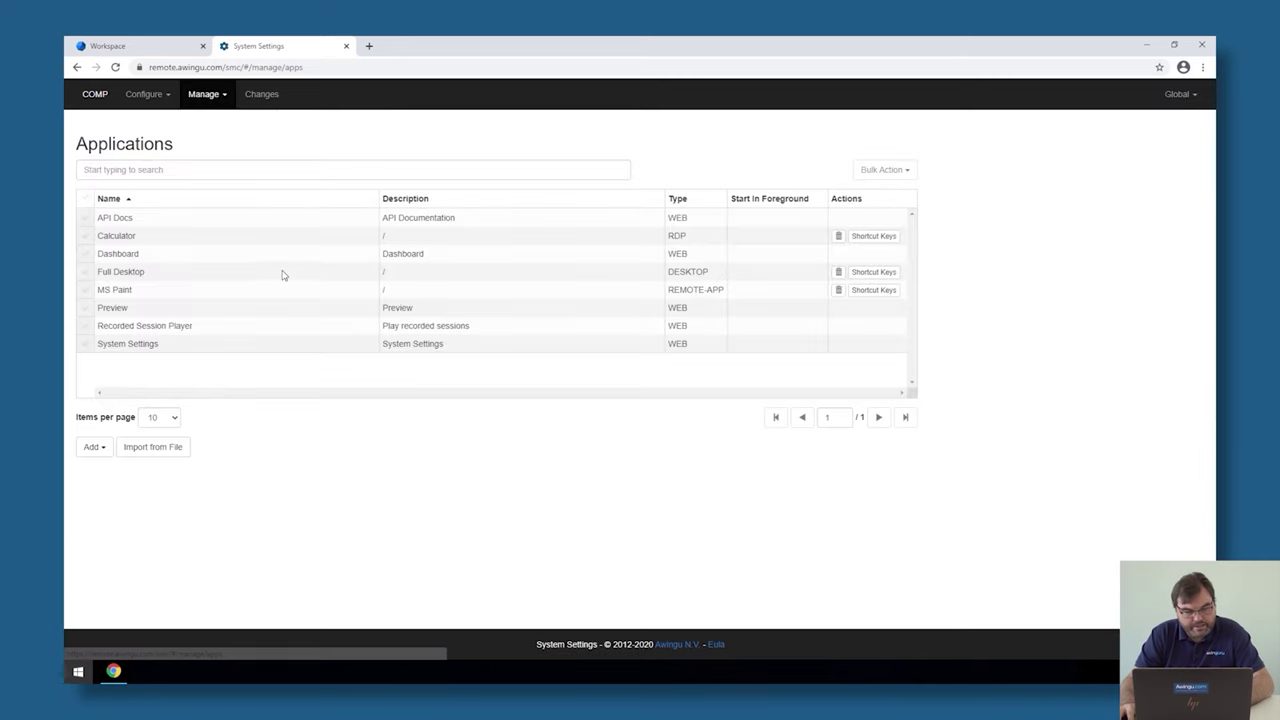
{"action": "left_click", "coordinate": [93, 450]}
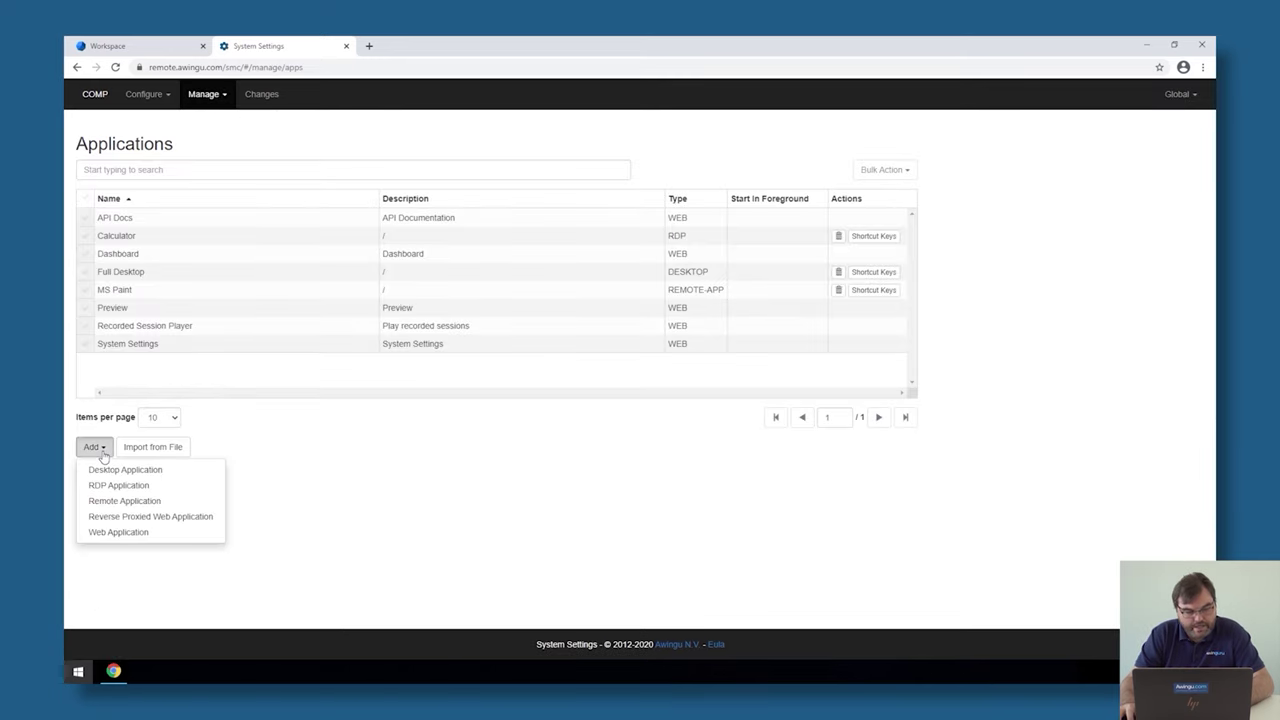
{"action": "left_click", "coordinate": [155, 519]}
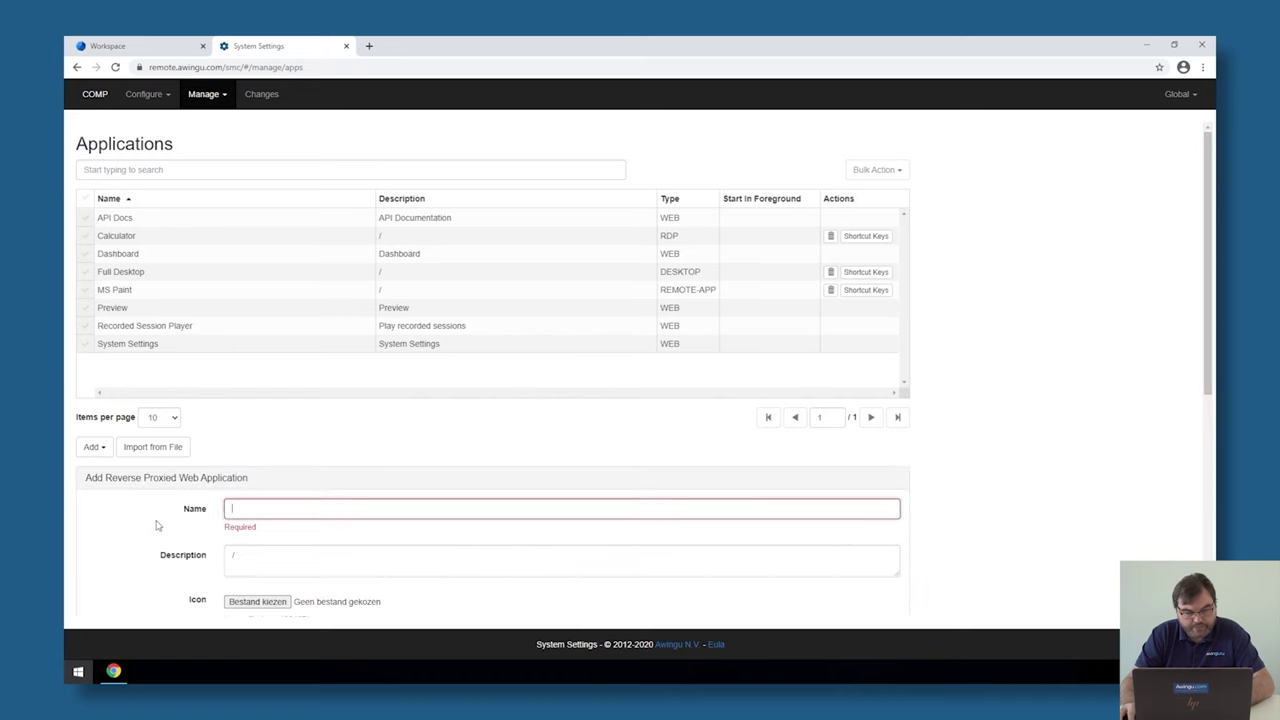
{"action": "scroll", "coordinate": [293, 459], "scroll_direction": "down", "scroll_amount": 2}
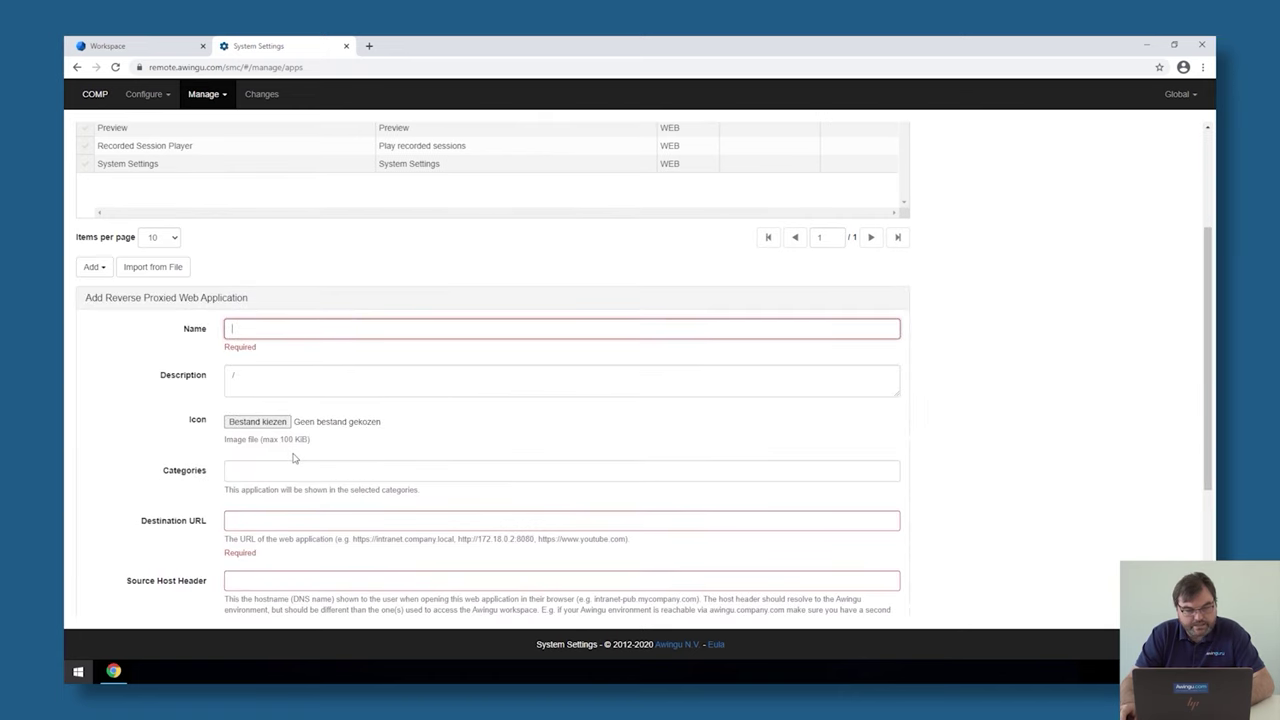
{"action": "type", "text": "Intra"}
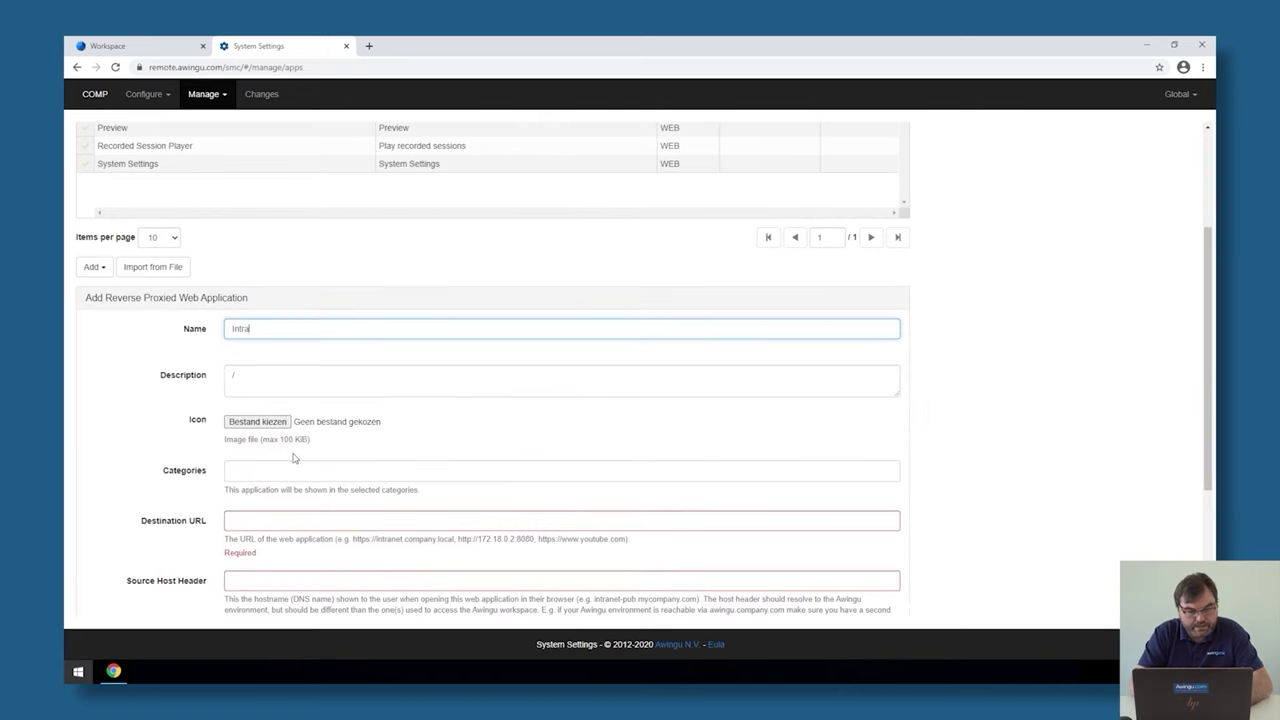
{"action": "type", "text": "net"}
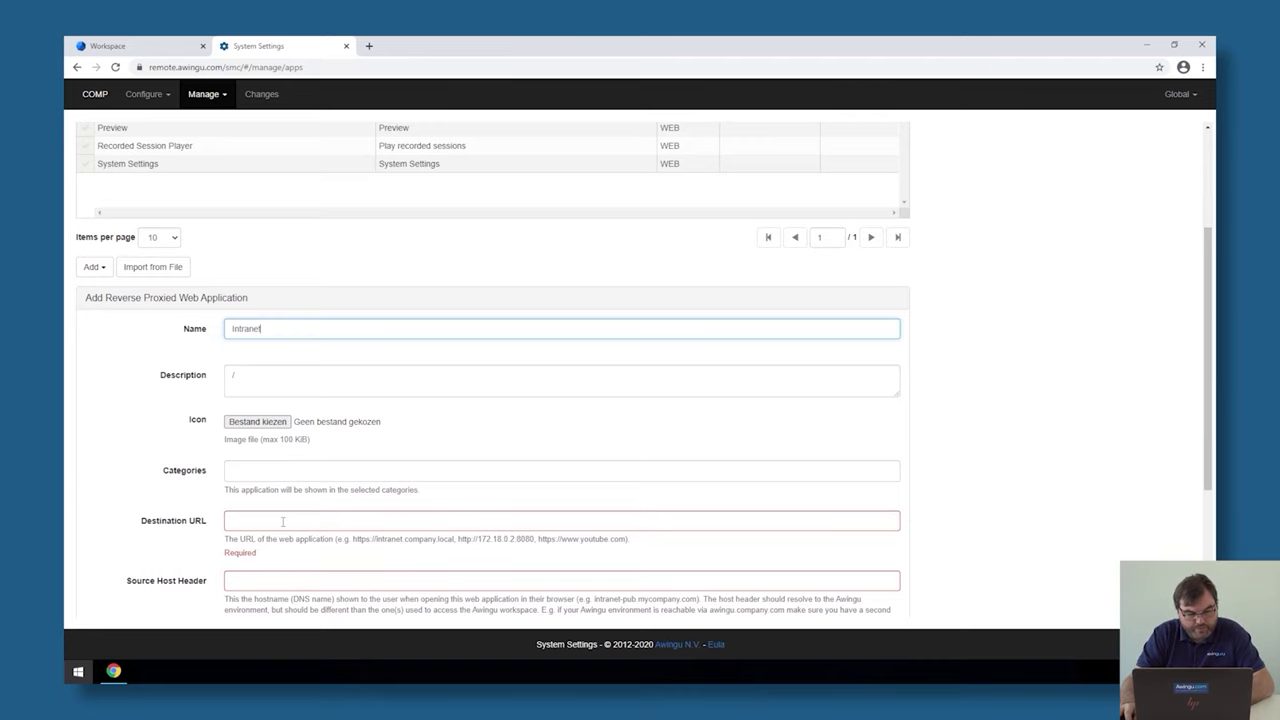
{"action": "scroll", "coordinate": [180, 522], "scroll_direction": "down", "scroll_amount": 1}
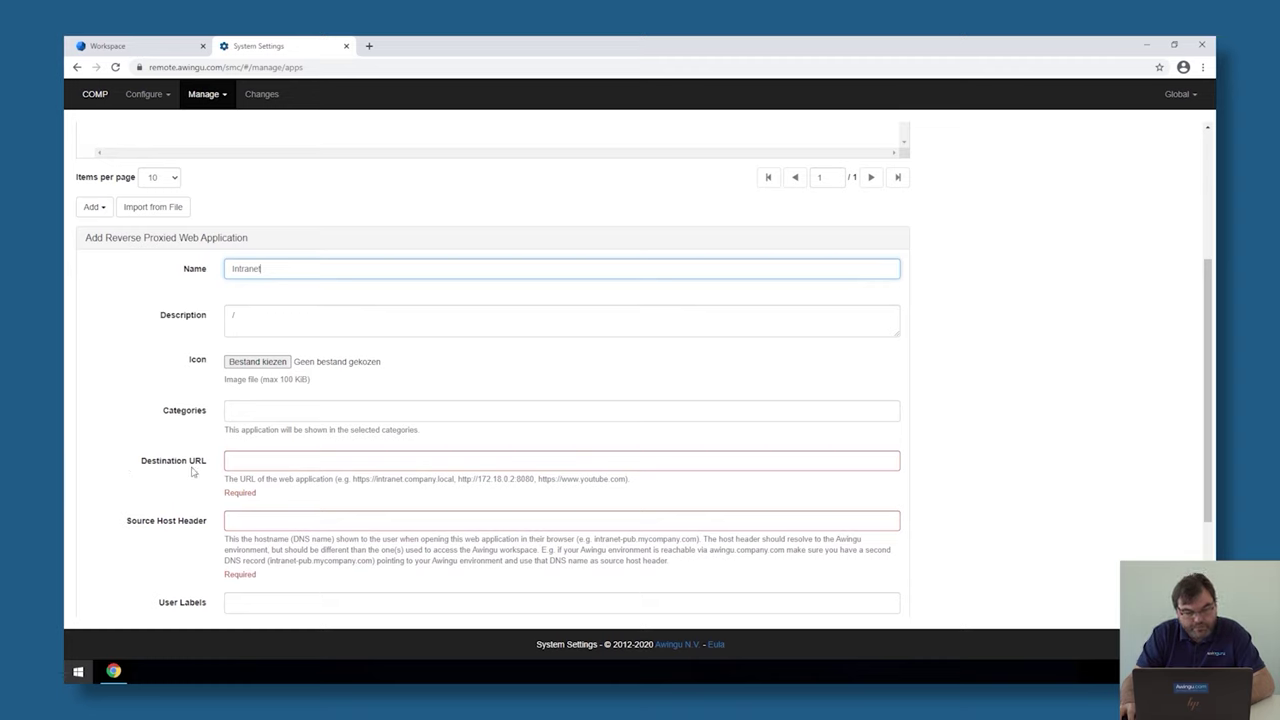
{"action": "left_click", "coordinate": [270, 460]}
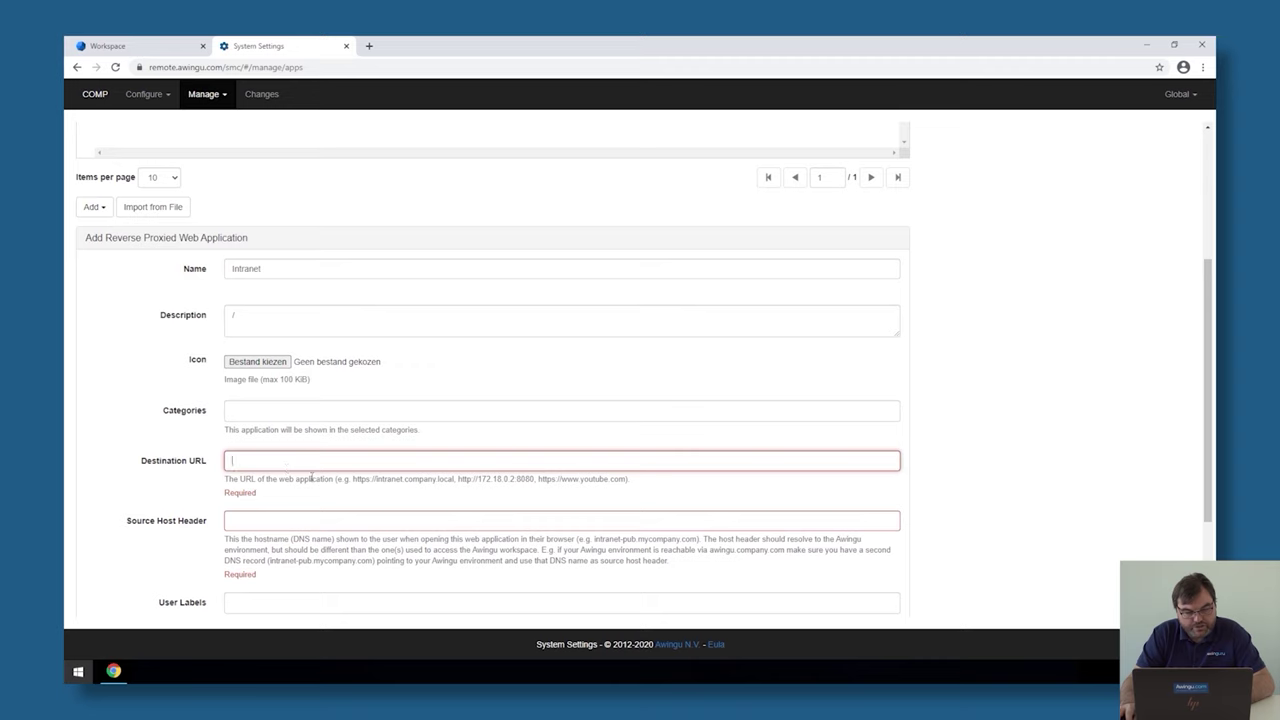
{"action": "type", "text": "http://intranet.comp.local:82/"}
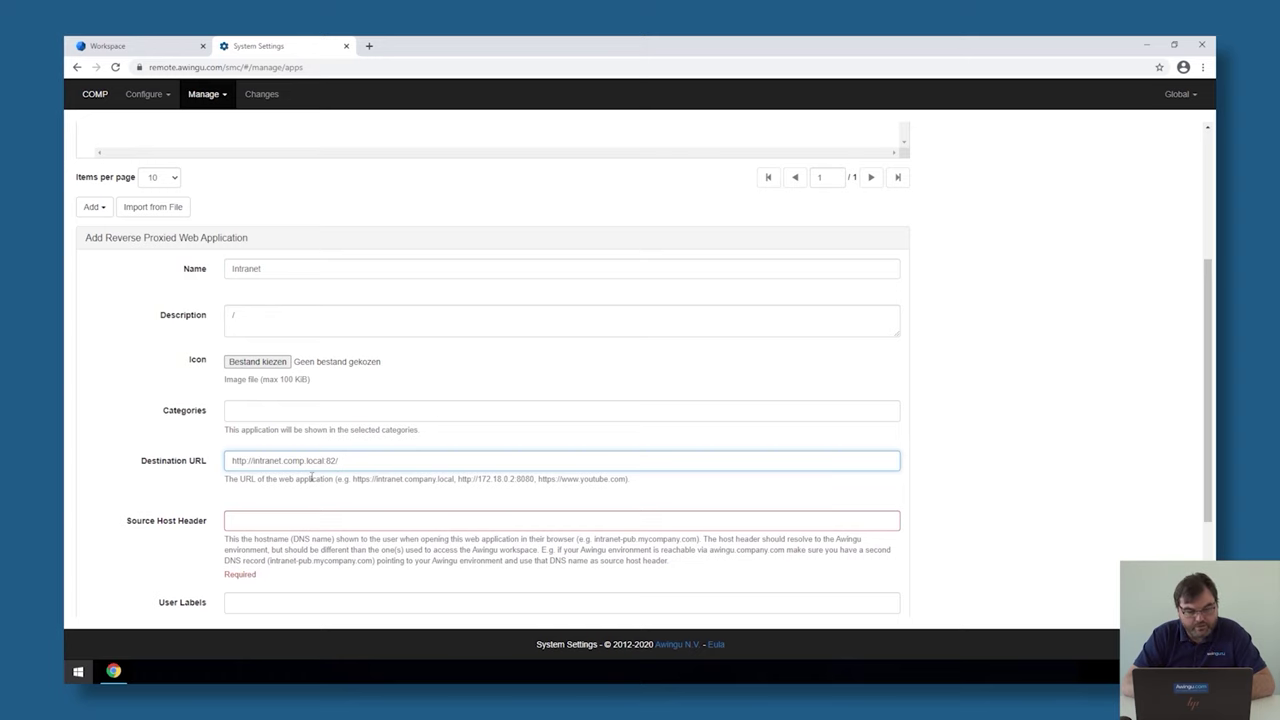
{"action": "scroll", "coordinate": [311, 478], "scroll_direction": "down", "scroll_amount": 1}
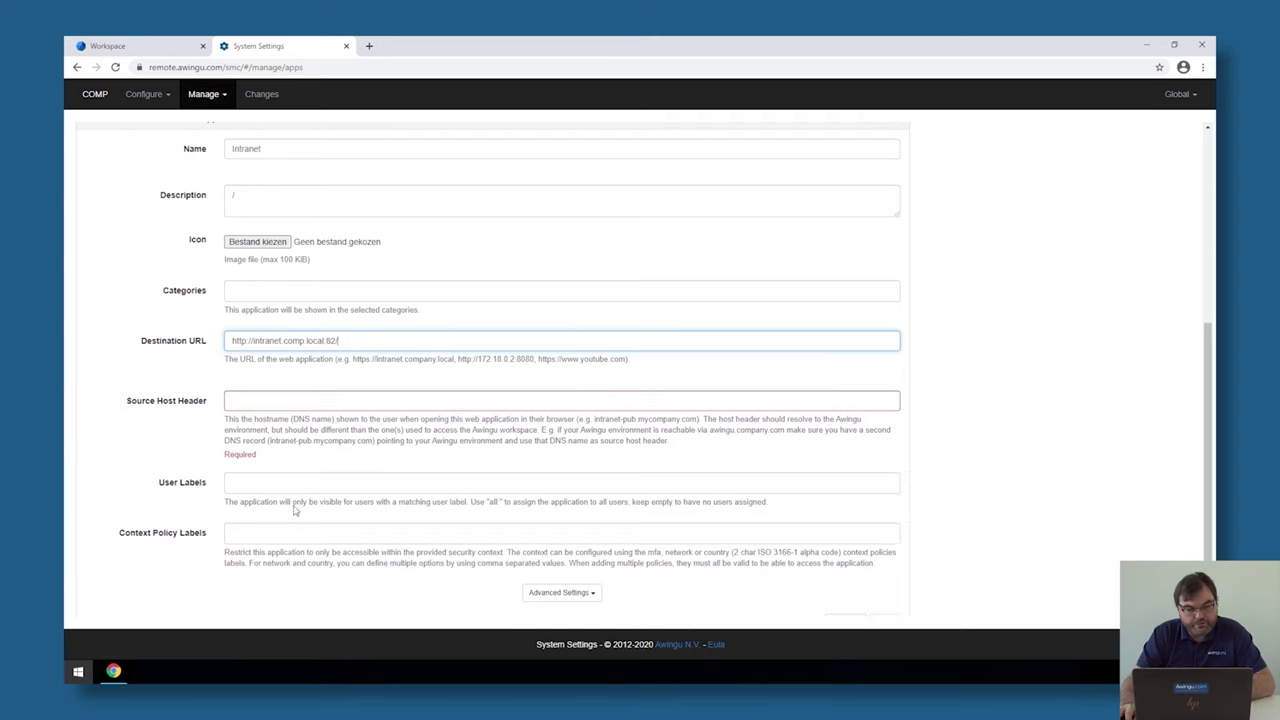
{"action": "left_click", "coordinate": [310, 403]}
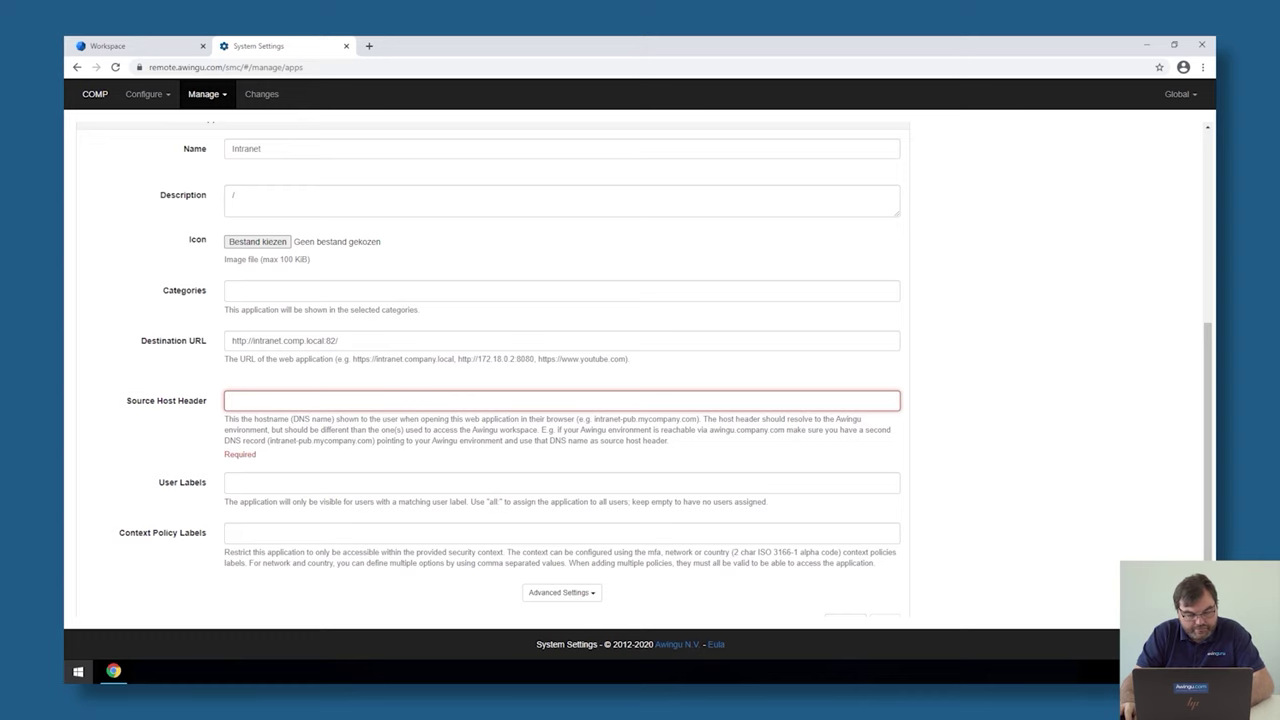
{"action": "key", "text": "super"}
- Open Command Prompt and run nslookup remote.awingu.com
{"action": "type", "text": "cmd"}
{"action": "key", "text": "Return"}
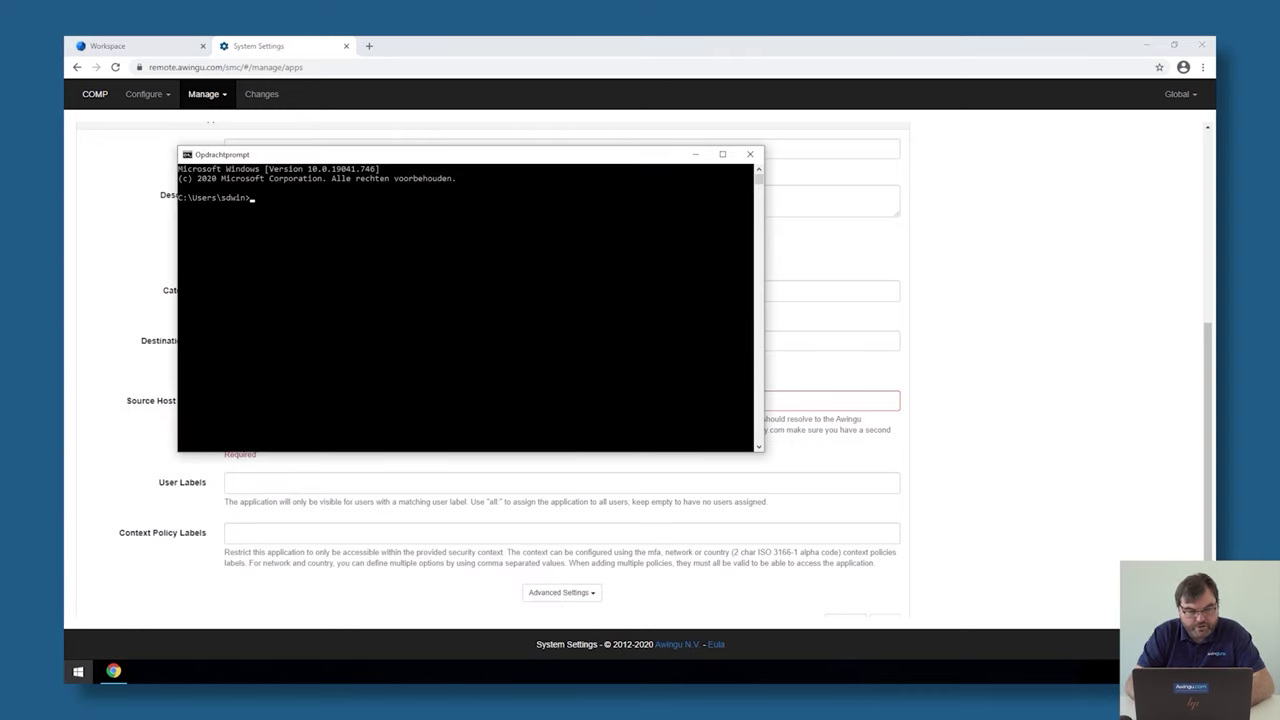
{"action": "type", "text": "nslookup reli"}
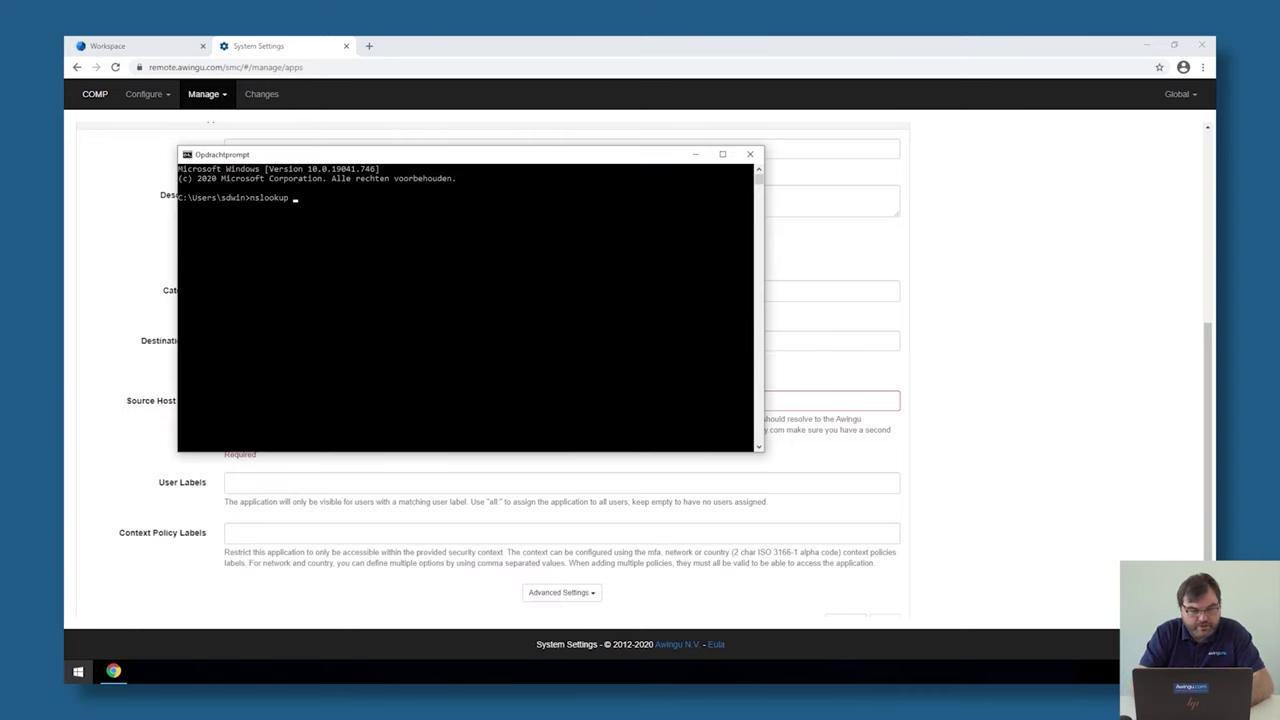
{"action": "key", "text": "BackSpace"}
{"action": "key", "text": "BackSpace"}
{"action": "type", "text": "mote.awingu."}
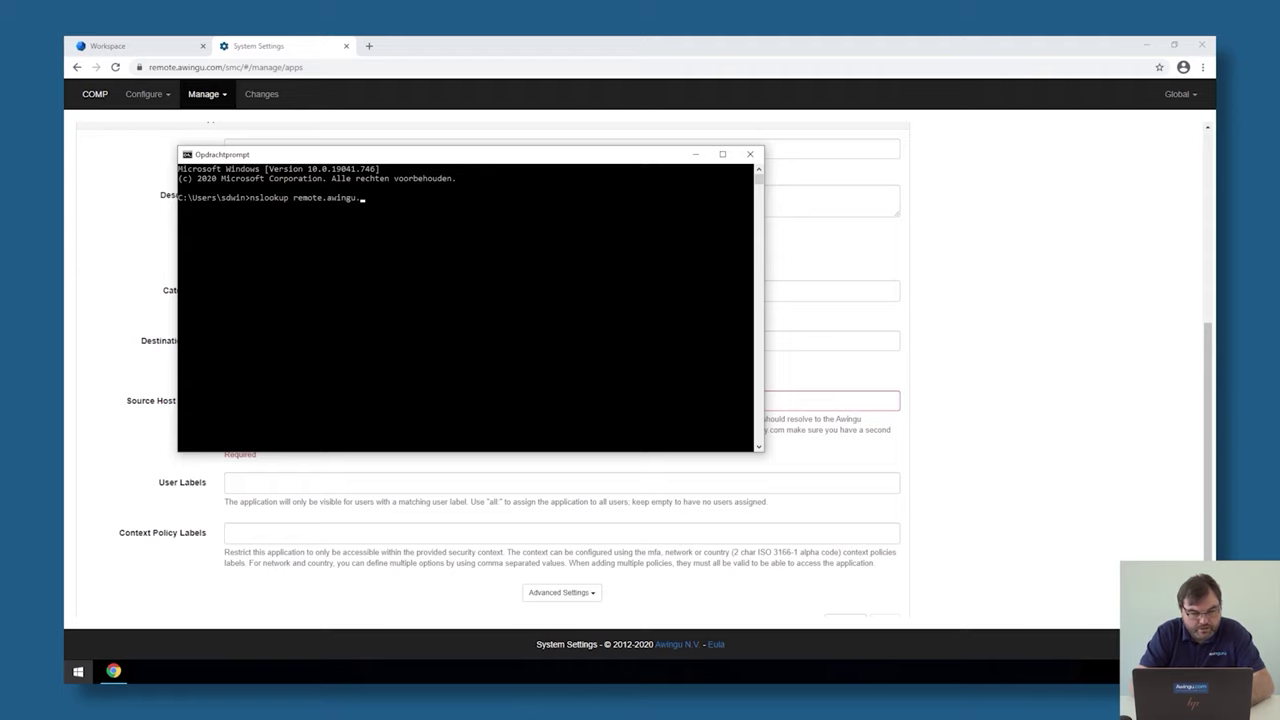
{"action": "type", "text": "com"}
{"action": "key", "text": "Return"}
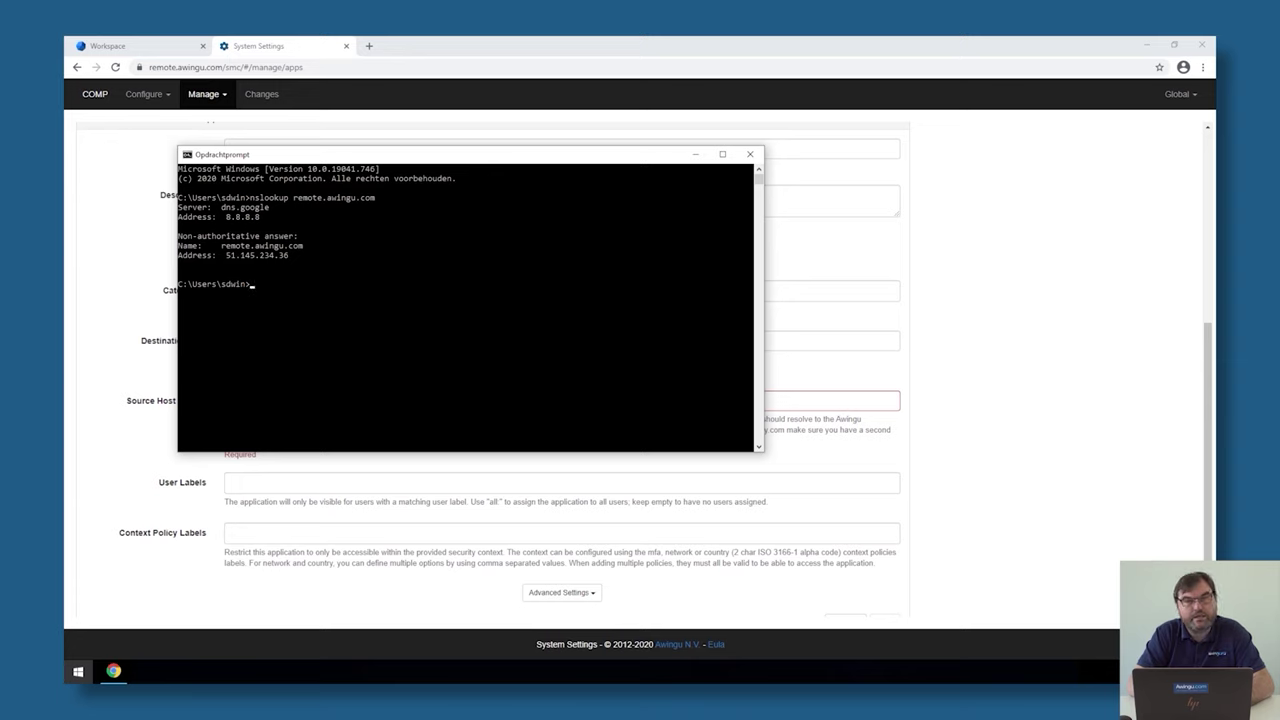
- Run nslookup webapp.awingu.com, confirming it aliases remote.awingu.com at 51.145.234.36
{"action": "key", "text": "Up"}
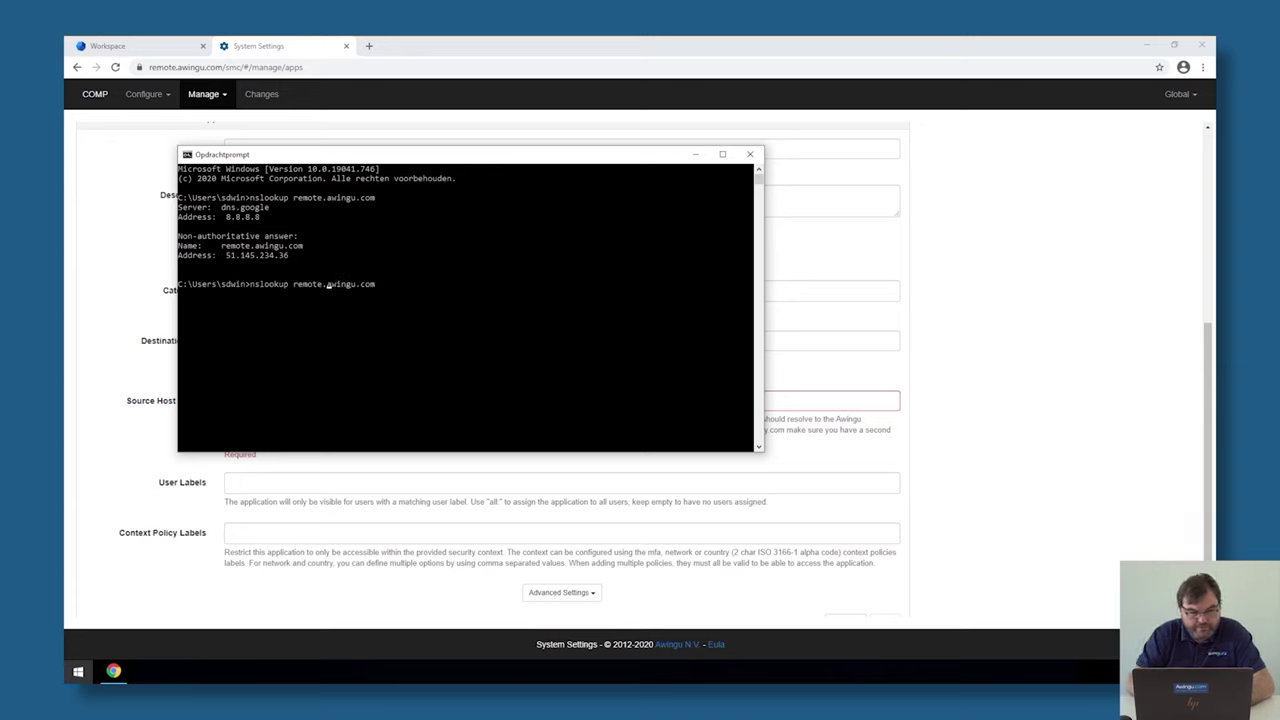
{"action": "key", "text": "BackSpace"}
{"action": "key", "text": "BackSpace"}
{"action": "key", "text": "BackSpace"}
{"action": "key", "text": "BackSpace"}
{"action": "key", "text": "BackSpace"}
{"action": "key", "text": "BackSpace"}
{"action": "type", "text": "weba"}
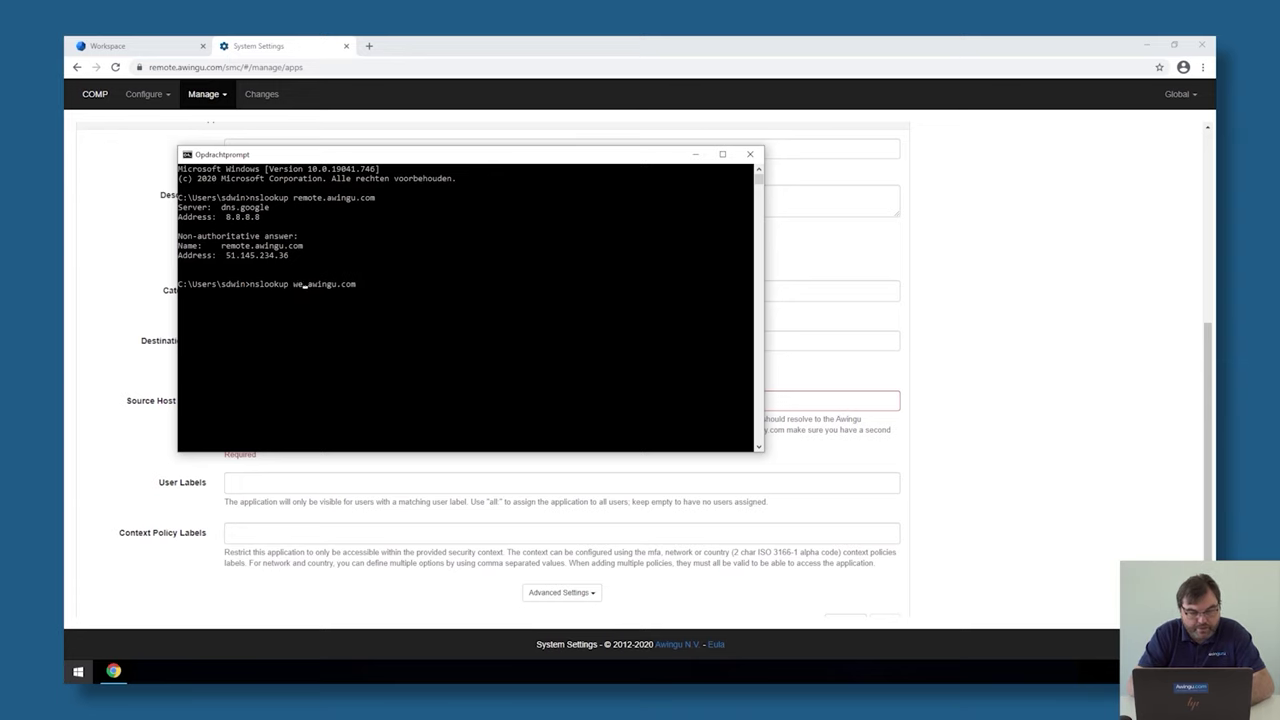
{"action": "type", "text": "pp"}
{"action": "key", "text": "Return"}
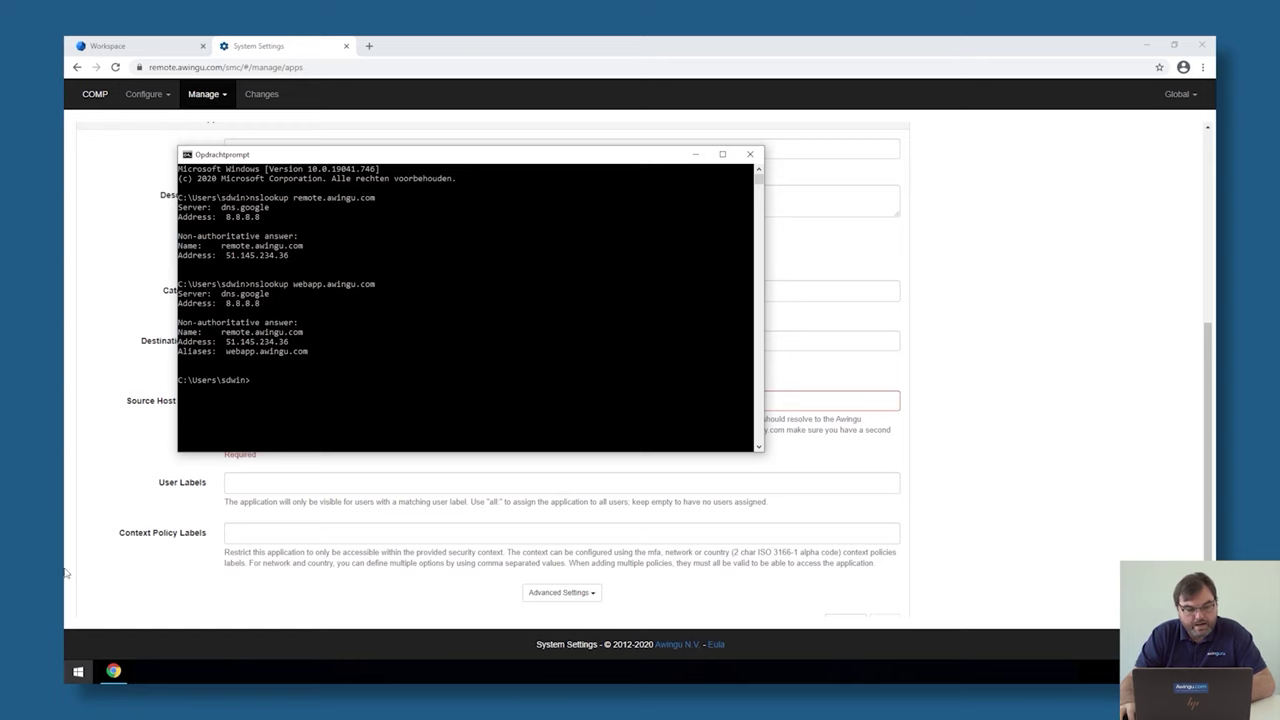
{"action": "left_click", "coordinate": [142, 537]}
- Set Source Host Header to webapp.awingu.com, assign user label 'all', and expand Advanced Settings
{"action": "left_click", "coordinate": [281, 401]}
{"action": "type", "text": "web"}
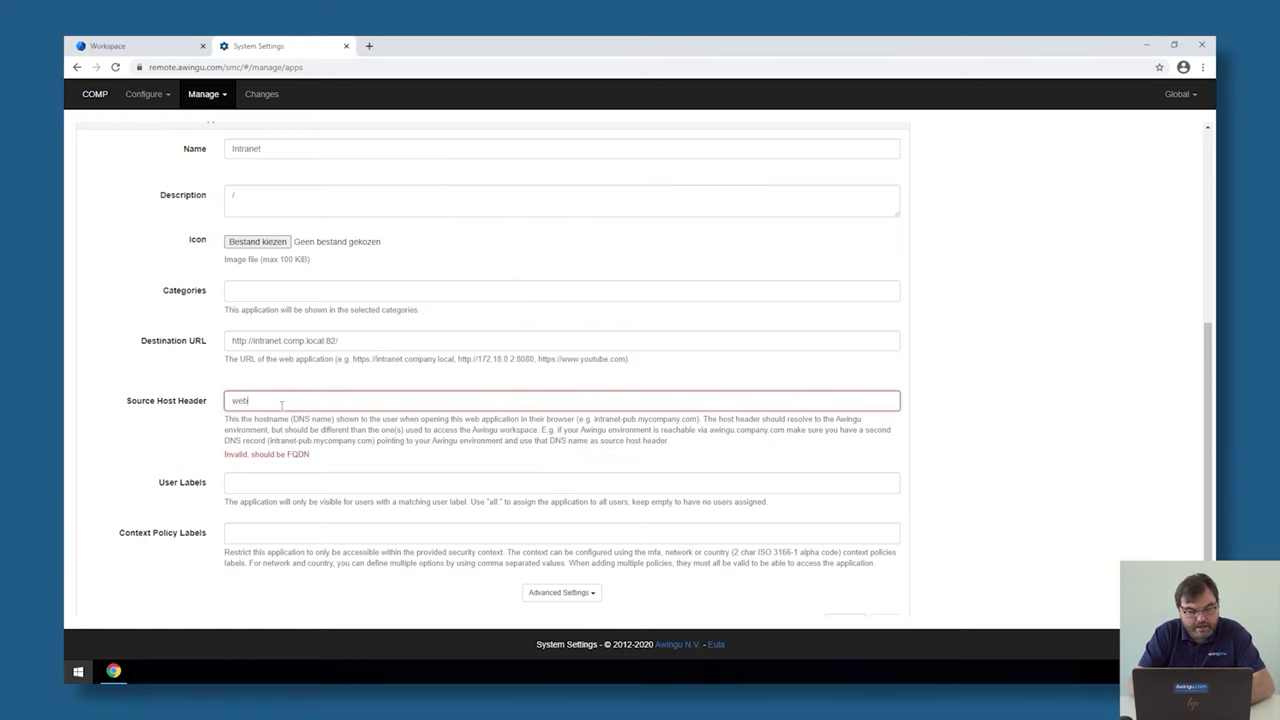
{"action": "type", "text": "app.awingu.com"}
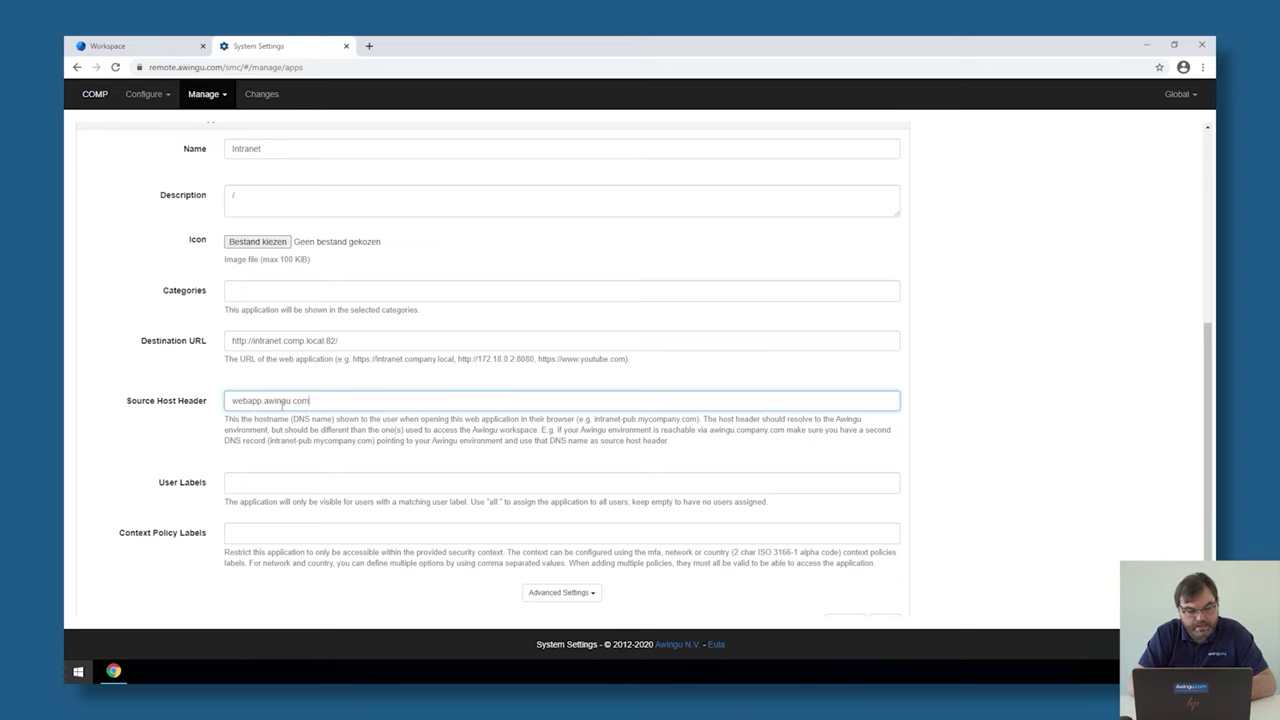
{"action": "left_click", "coordinate": [310, 488]}
{"action": "type", "text": "a"}
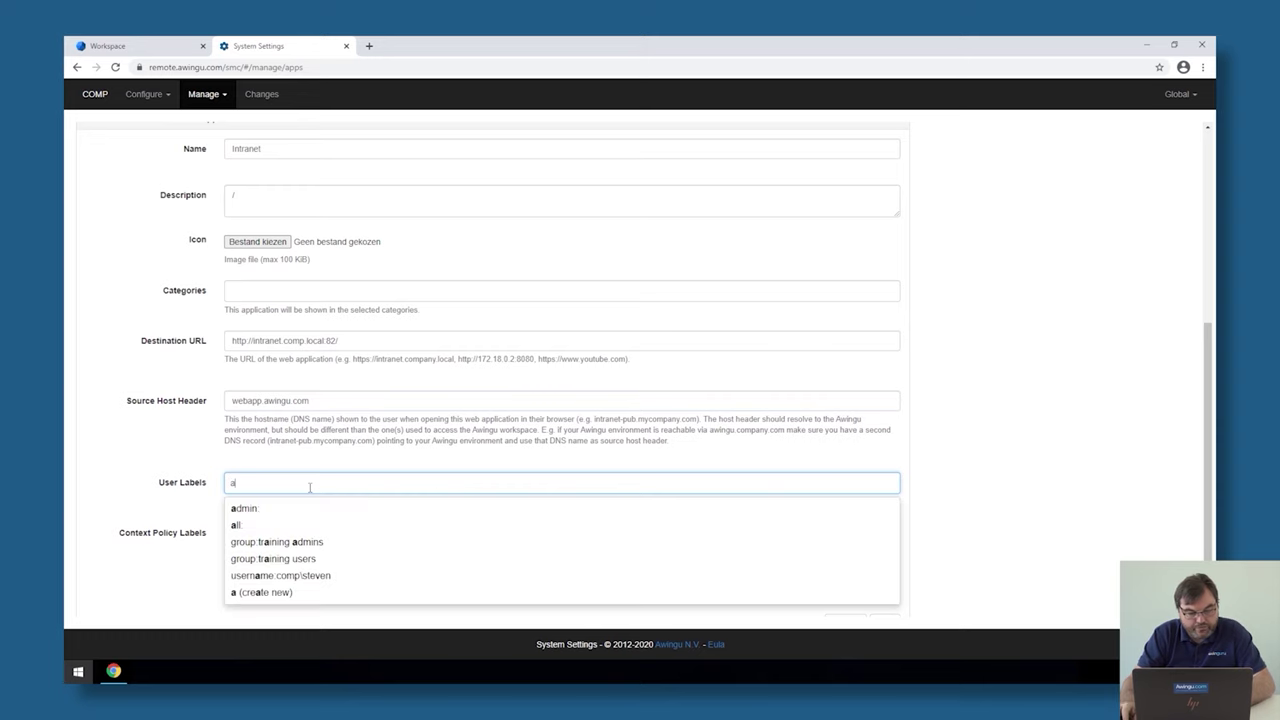
{"action": "left_click", "coordinate": [285, 524]}
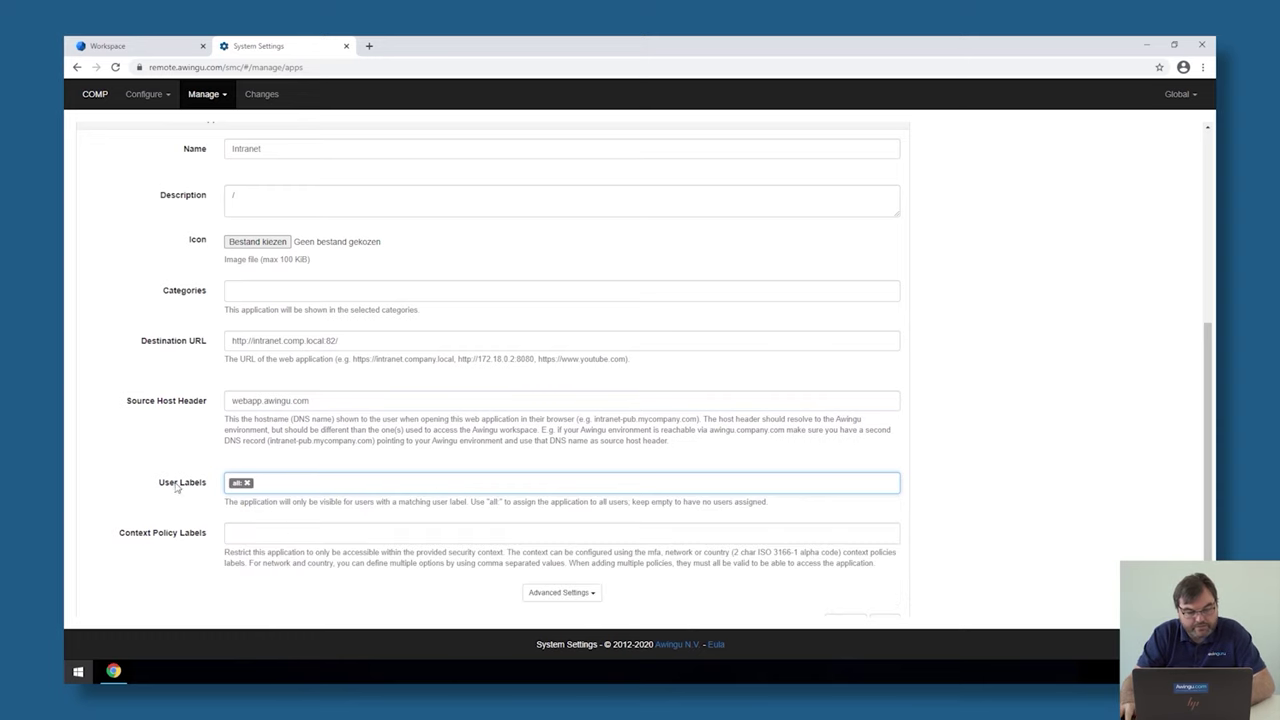
{"action": "scroll", "coordinate": [176, 490], "scroll_direction": "down", "scroll_amount": 1}
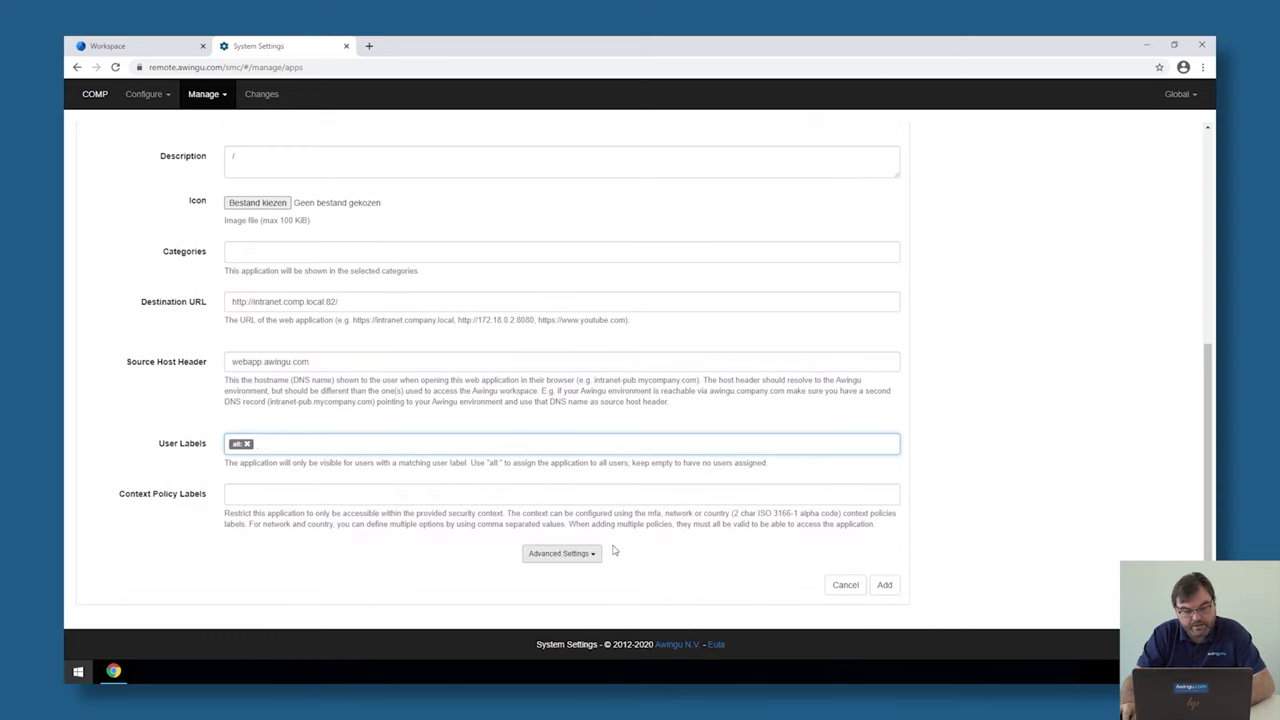
{"action": "left_click", "coordinate": [562, 554]}
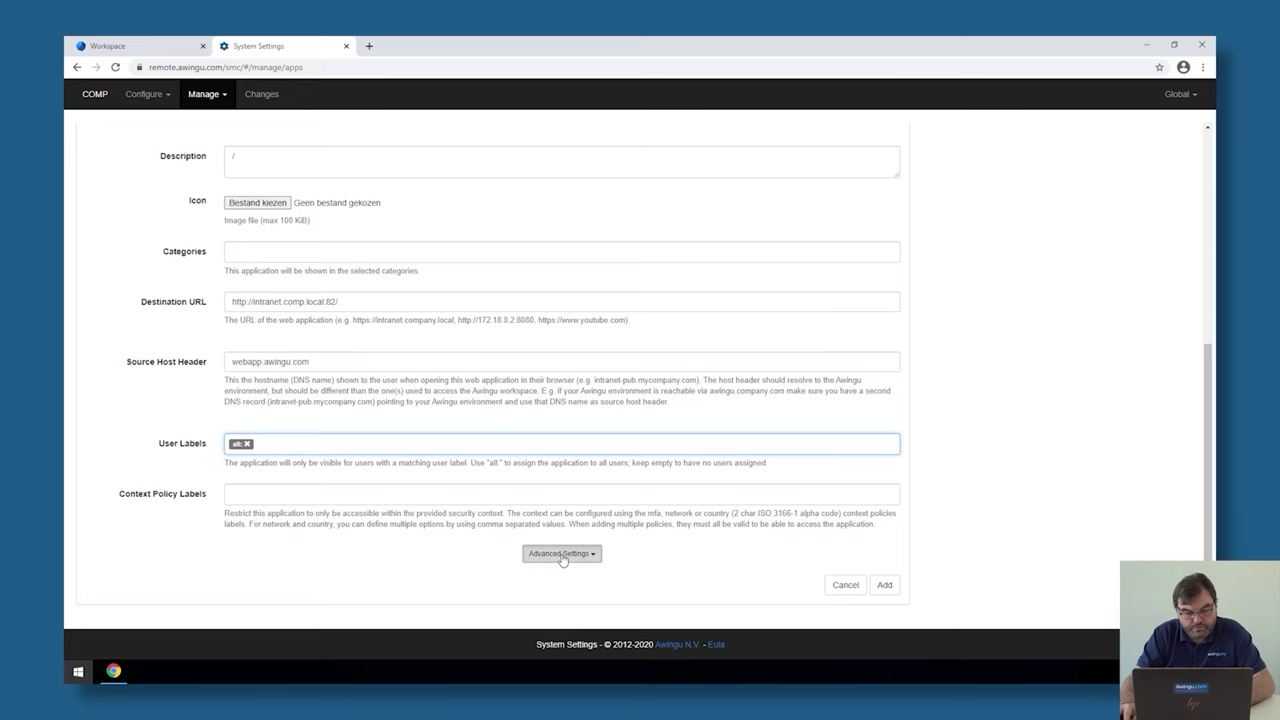
- Enable Single Sign-On with Basic Auth and Username, then add the Intranet app
{"action": "scroll", "coordinate": [697, 523], "scroll_direction": "down", "scroll_amount": 4}
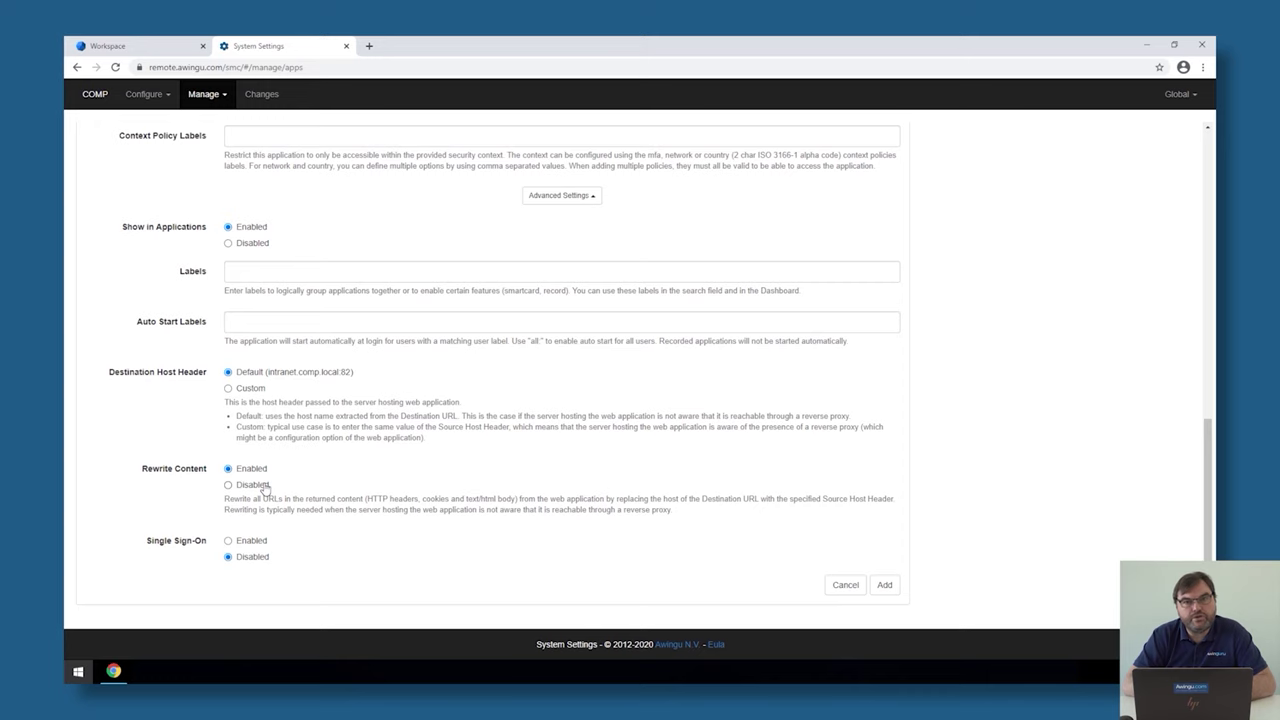
{"action": "left_click", "coordinate": [270, 546]}
{"action": "scroll", "coordinate": [275, 546], "scroll_direction": "down", "scroll_amount": 2}
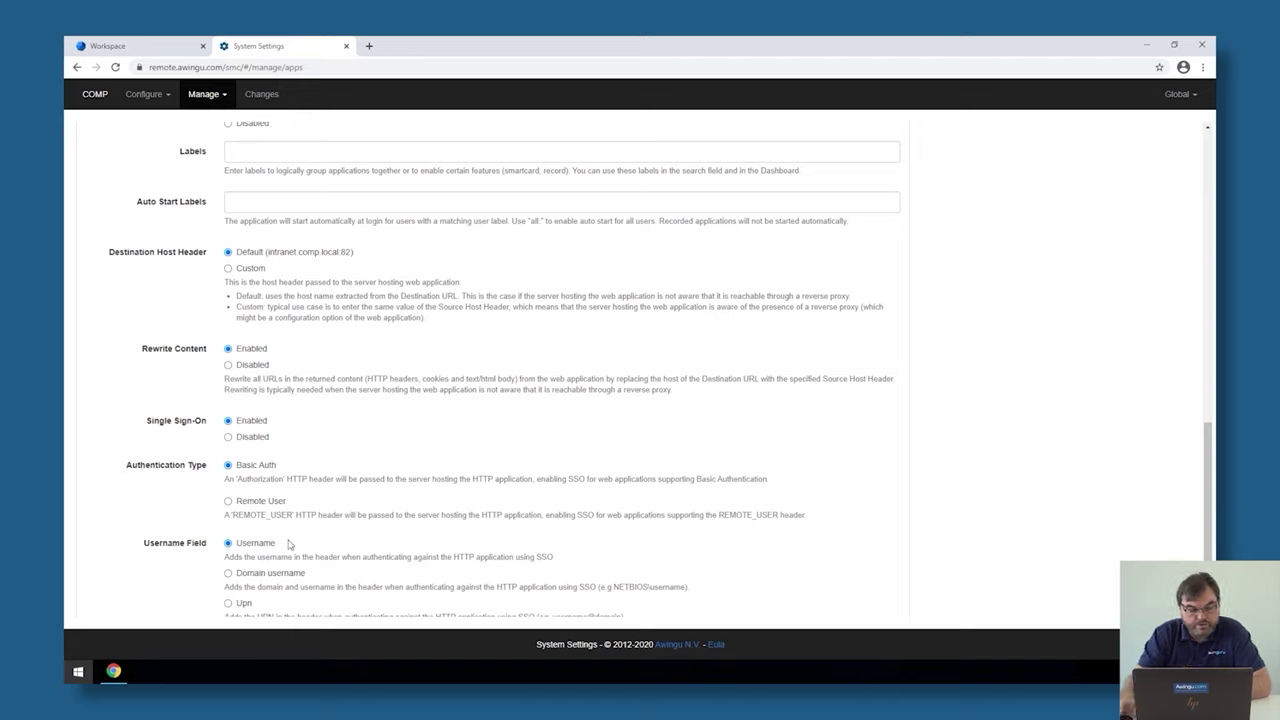
{"action": "scroll", "coordinate": [252, 578], "scroll_direction": "down", "scroll_amount": 1}
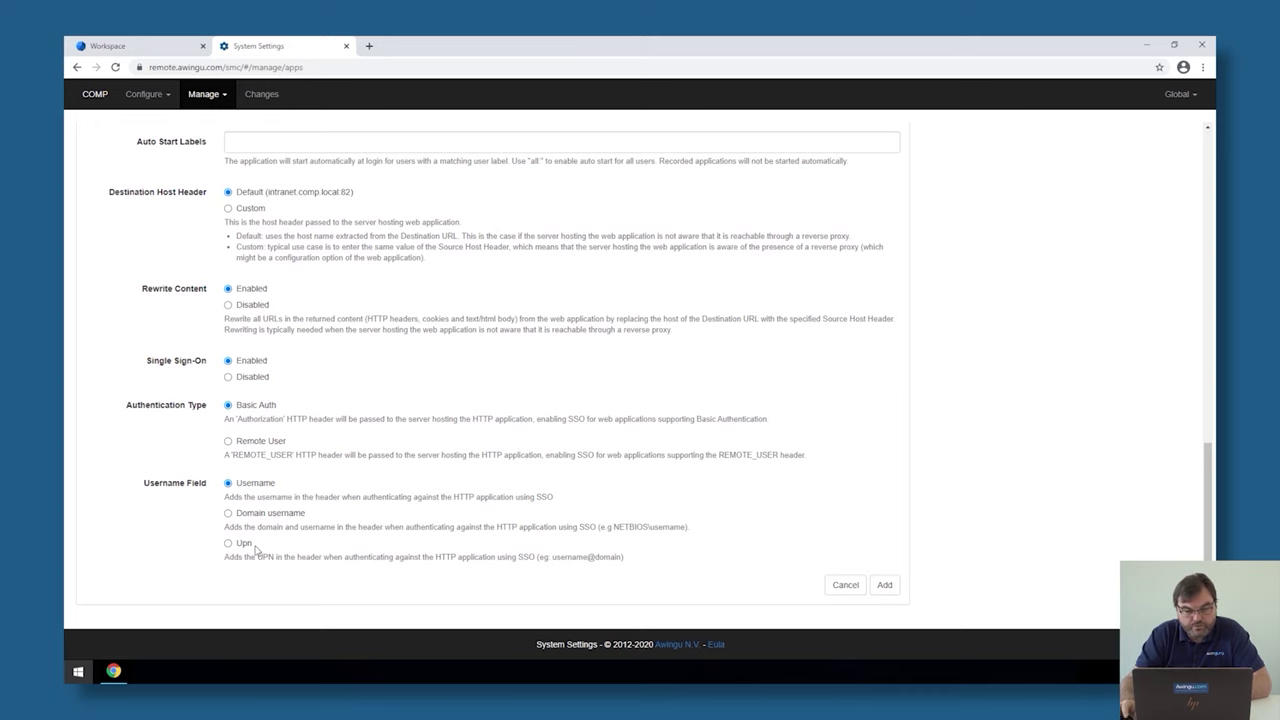
{"action": "left_click", "coordinate": [877, 589]}
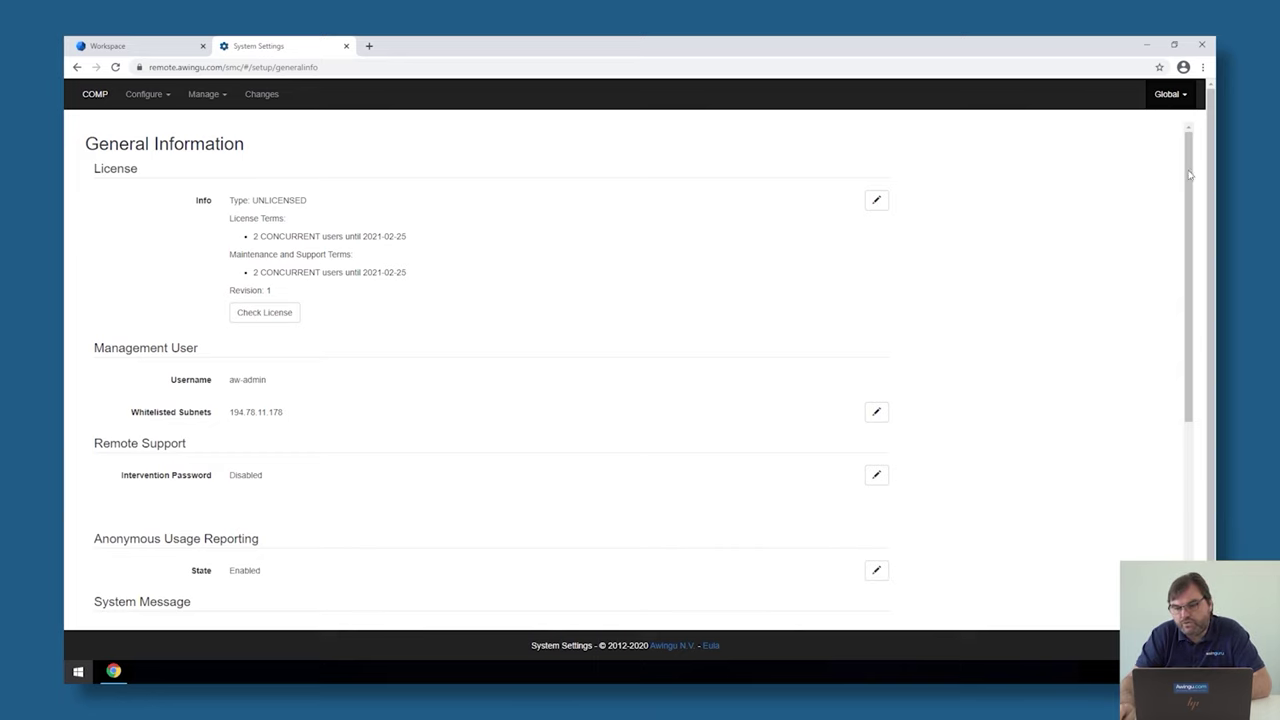
- Add an automatic certificate with subject name webapp.awingu.com under Global > Certificates
{"action": "left_click", "coordinate": [1165, 97]}
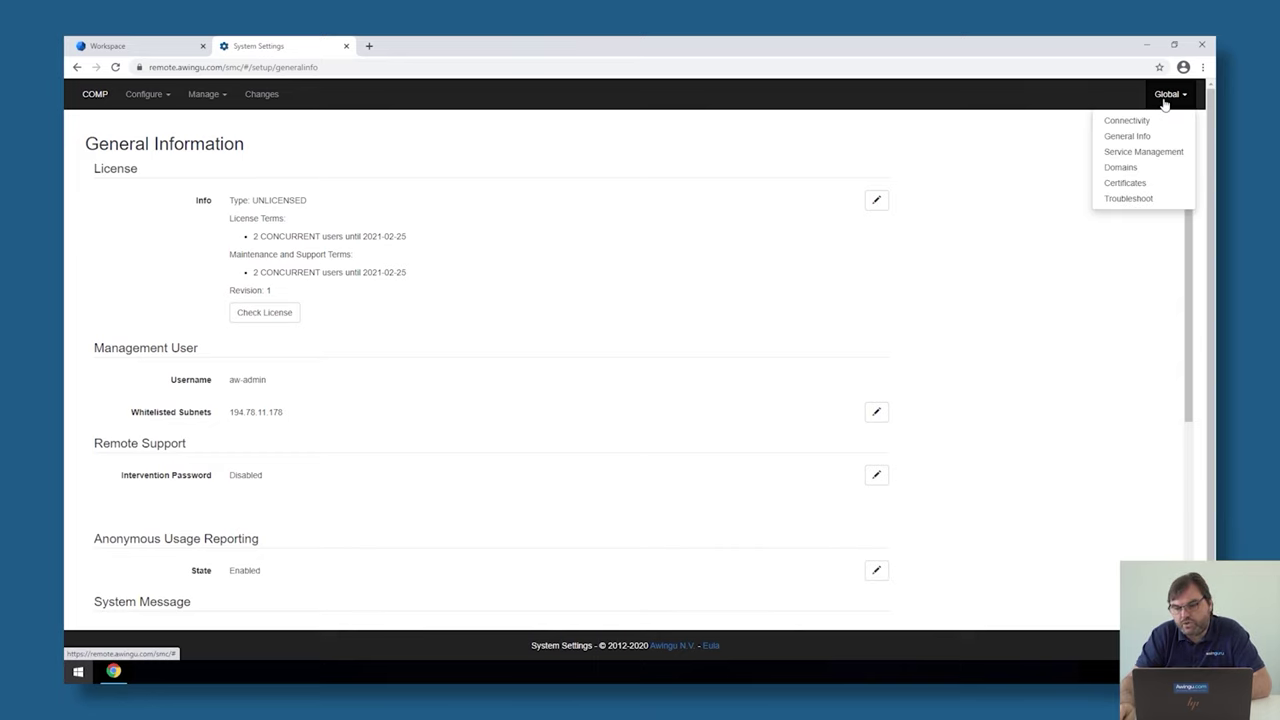
{"action": "left_click", "coordinate": [1134, 183]}
{"action": "left_click", "coordinate": [88, 466]}
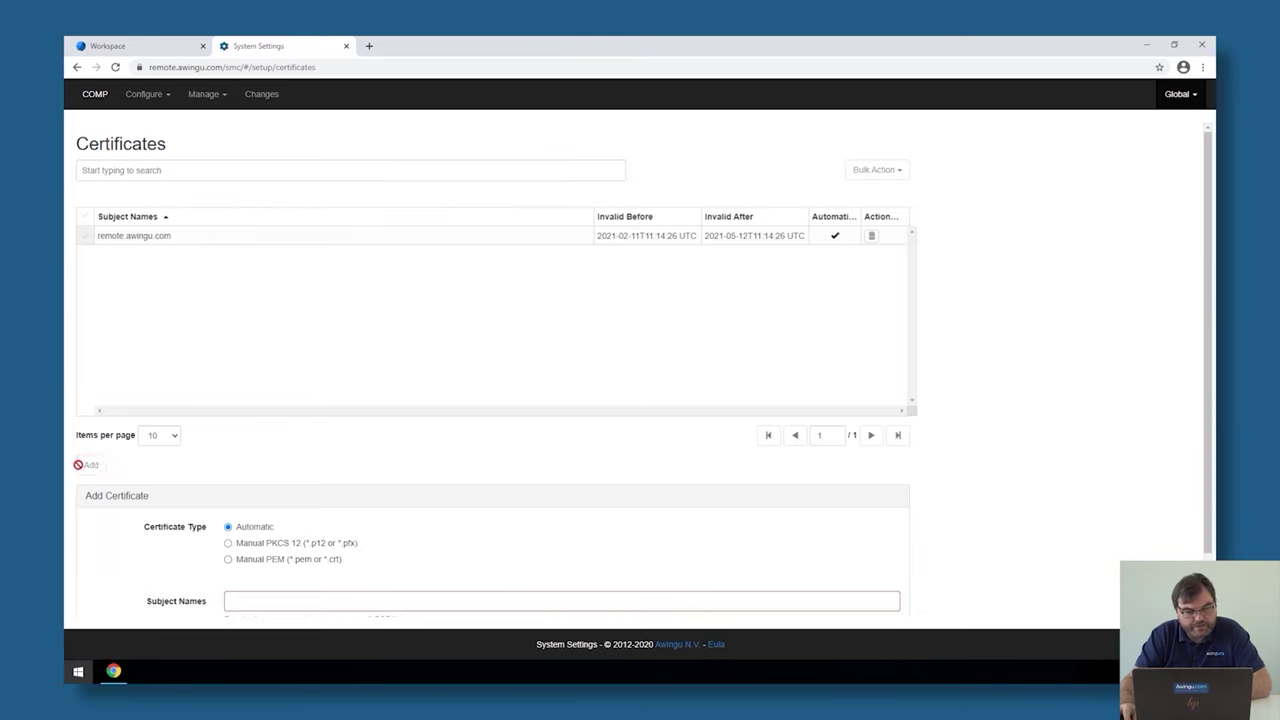
{"action": "scroll", "coordinate": [346, 527], "scroll_direction": "down", "scroll_amount": 2}
{"action": "left_click", "coordinate": [334, 535]}
{"action": "type", "text": "webapp.awingu.com"}
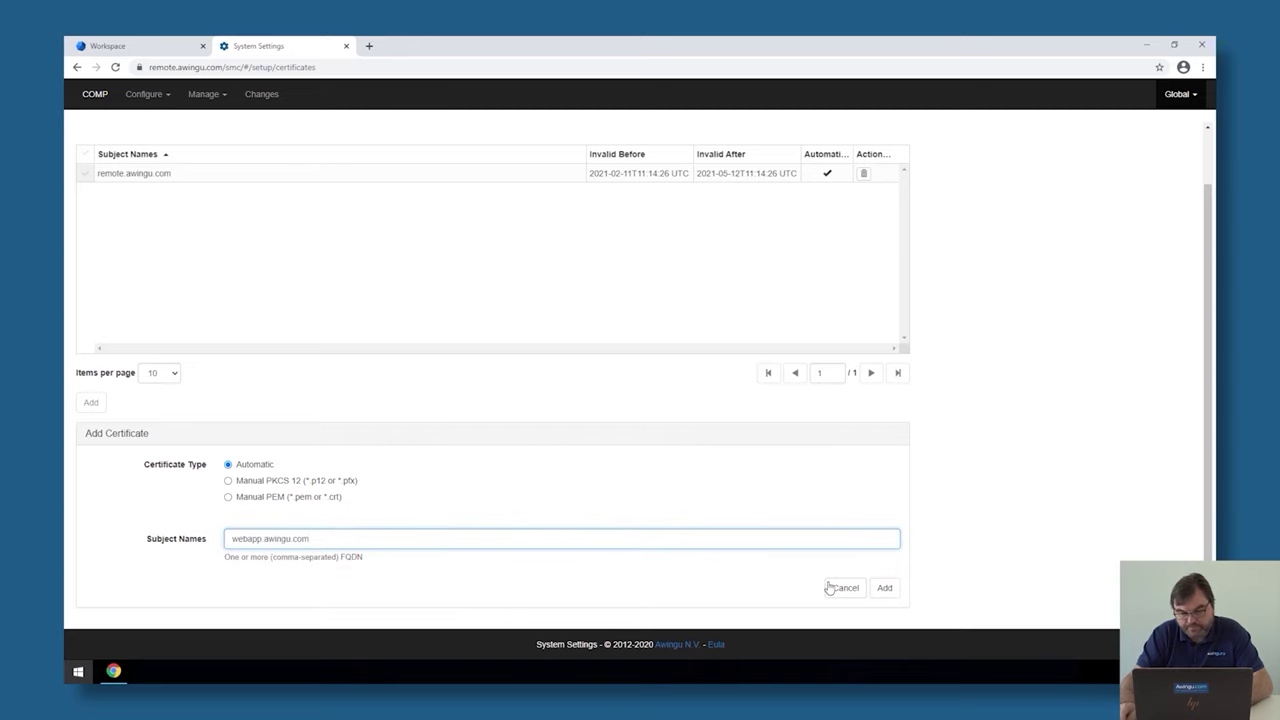
{"action": "left_click", "coordinate": [880, 588]}
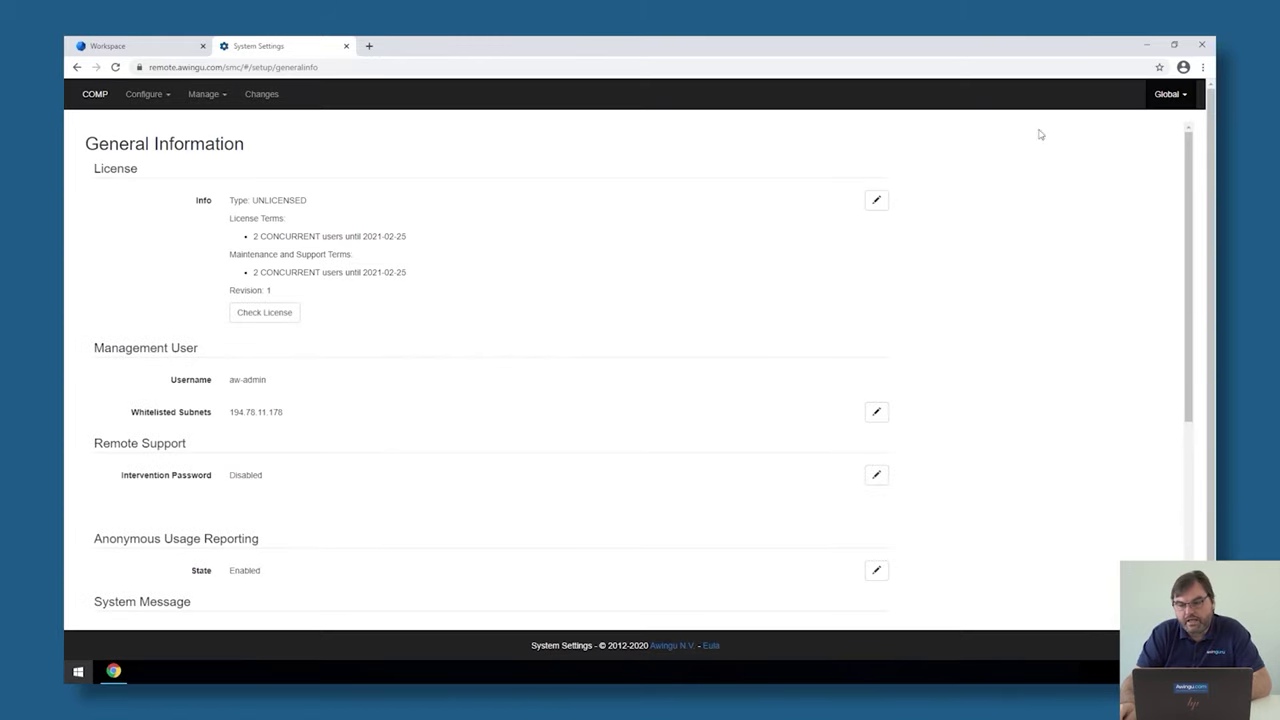
{"action": "left_click", "coordinate": [1170, 102]}
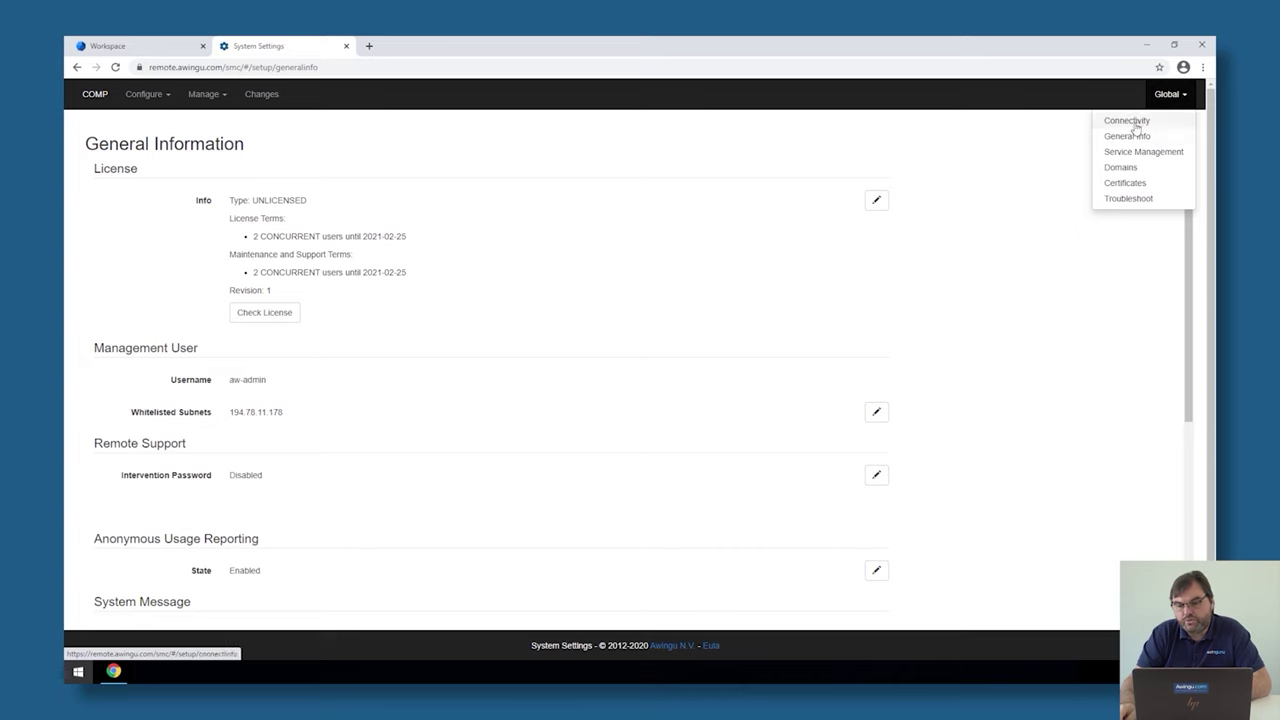
- Check the COMP domain's host header remote.awingu.com under Global > Domains
{"action": "left_click", "coordinate": [1124, 168]}
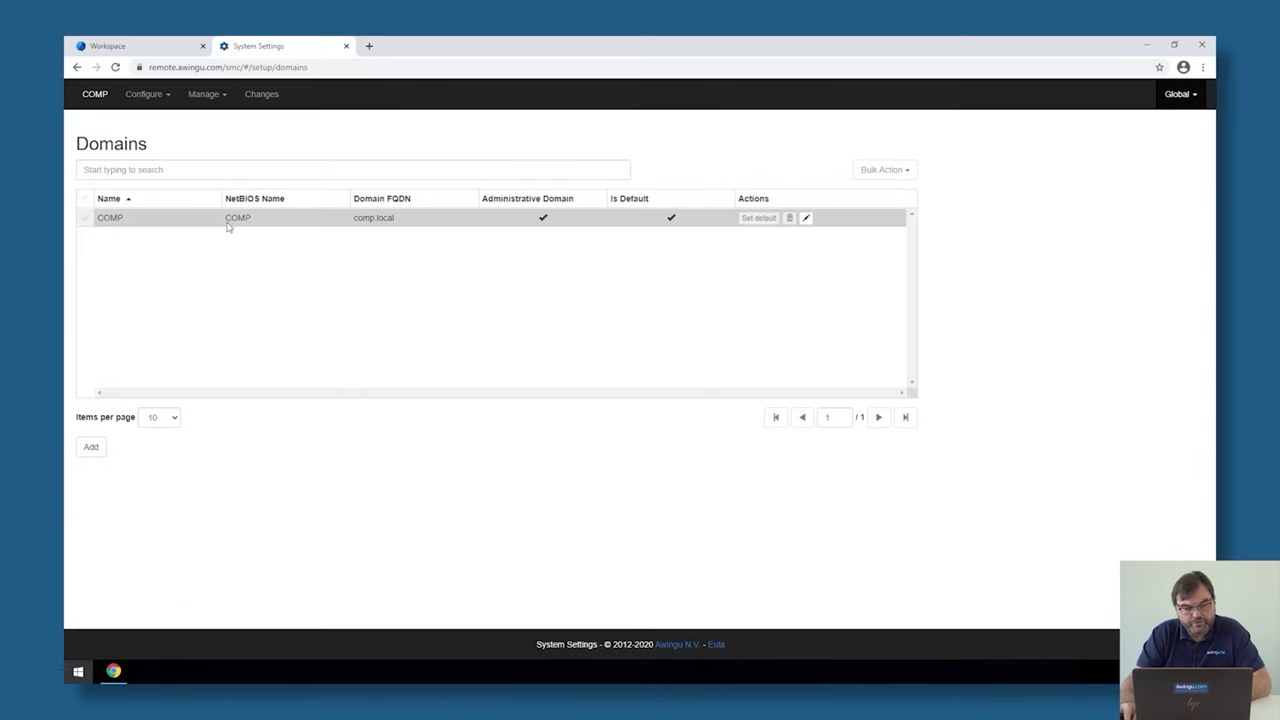
{"action": "left_click", "coordinate": [806, 217]}
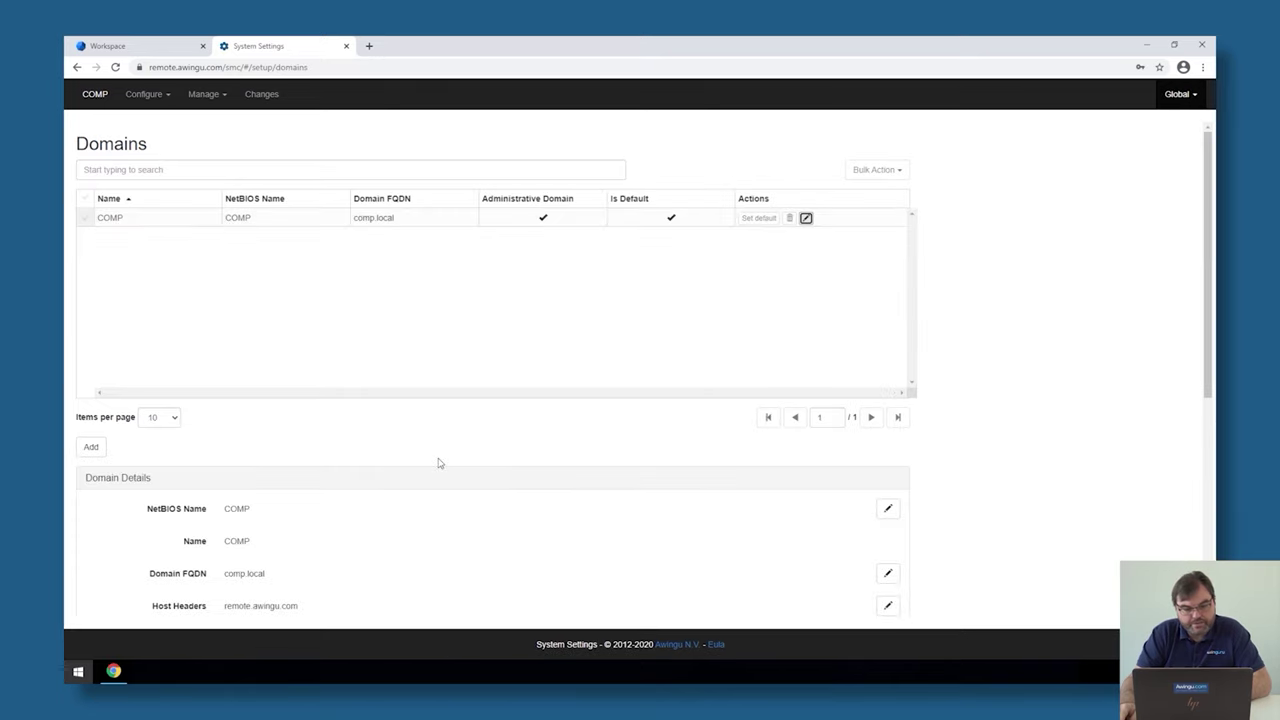
{"action": "scroll", "coordinate": [437, 463], "scroll_direction": "down", "scroll_amount": 3}
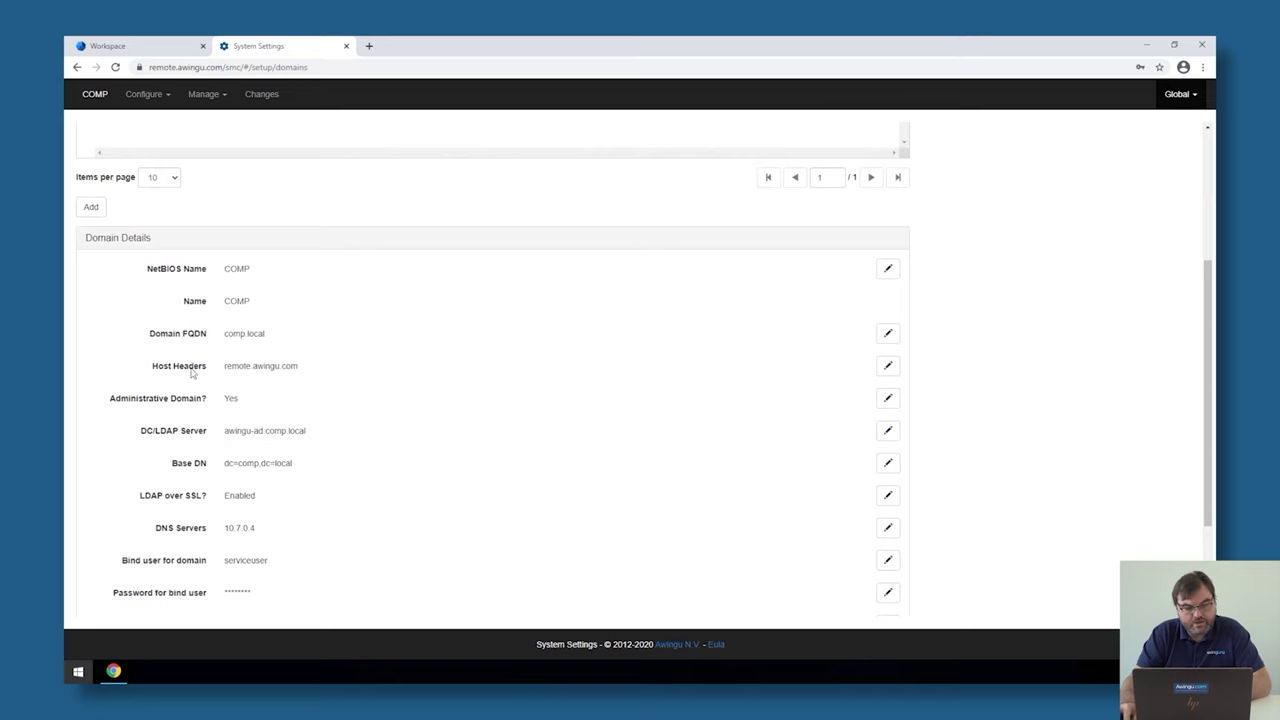
{"action": "left_click_drag", "start_coordinate": [192, 372], "coordinate": [305, 371]}
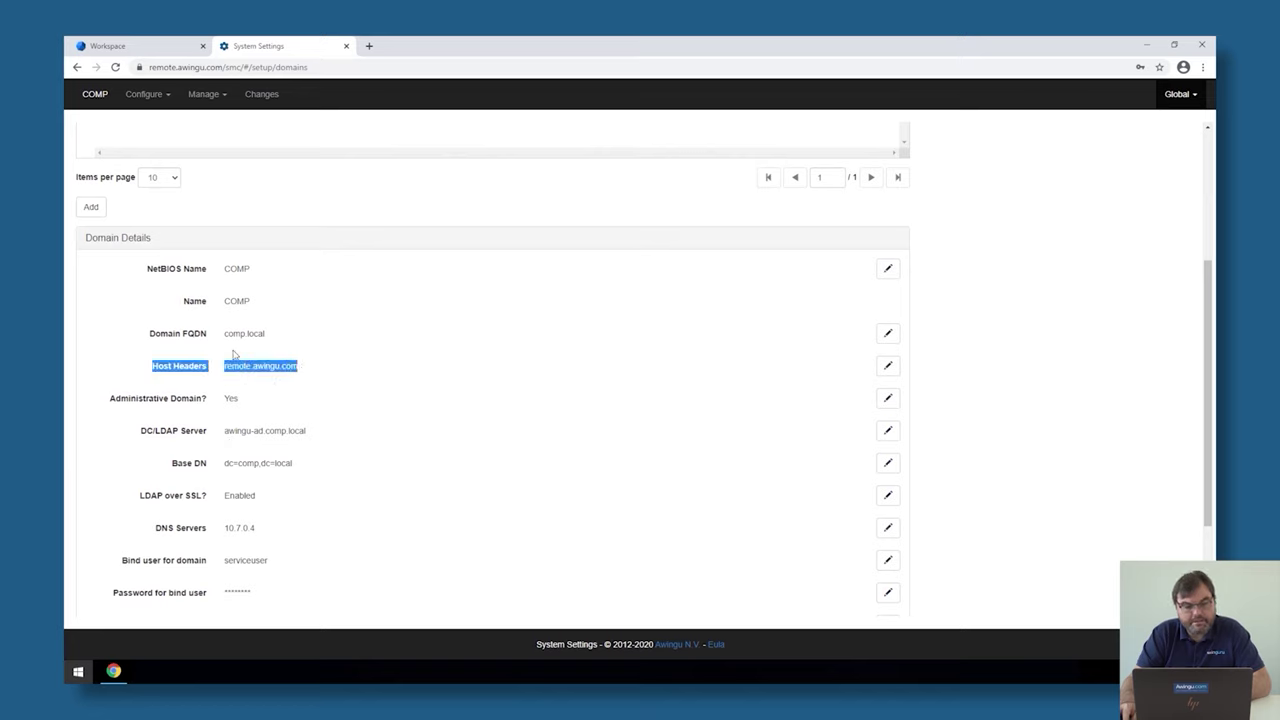
- Review the User Connector's reverse proxy default login host header, then close System Settings
{"action": "left_click", "coordinate": [150, 97]}
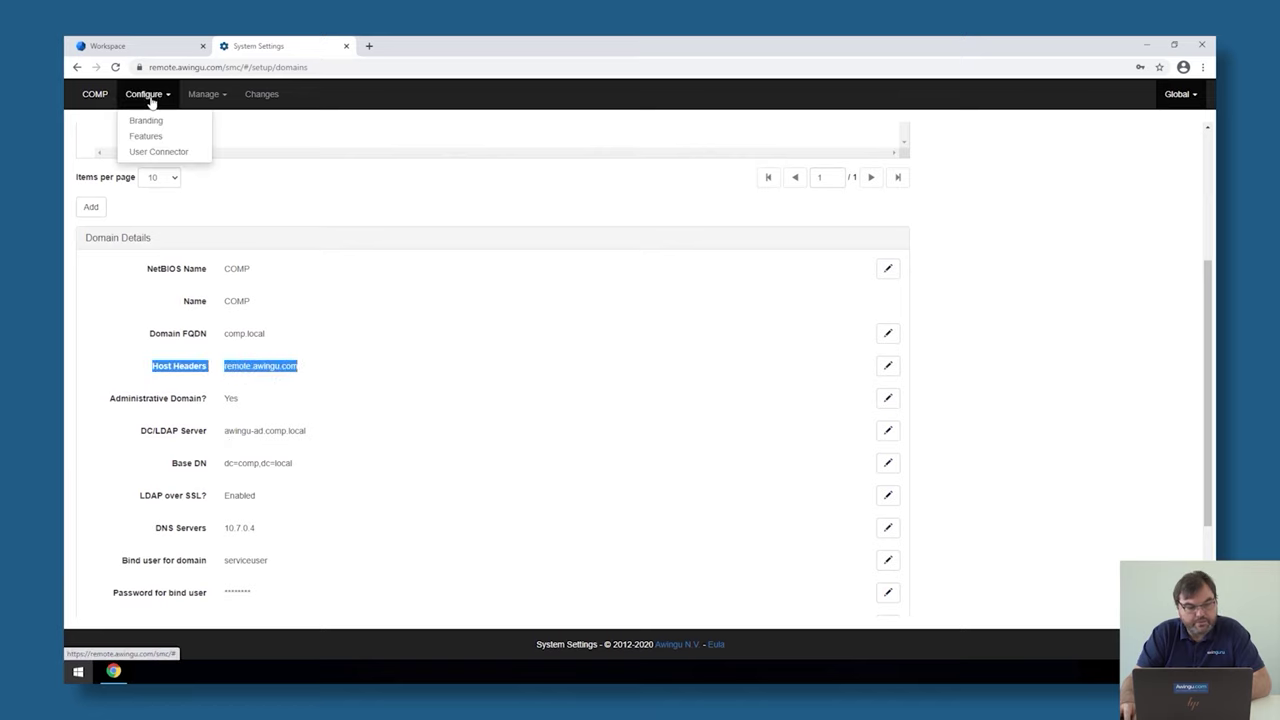
{"action": "left_click", "coordinate": [155, 151]}
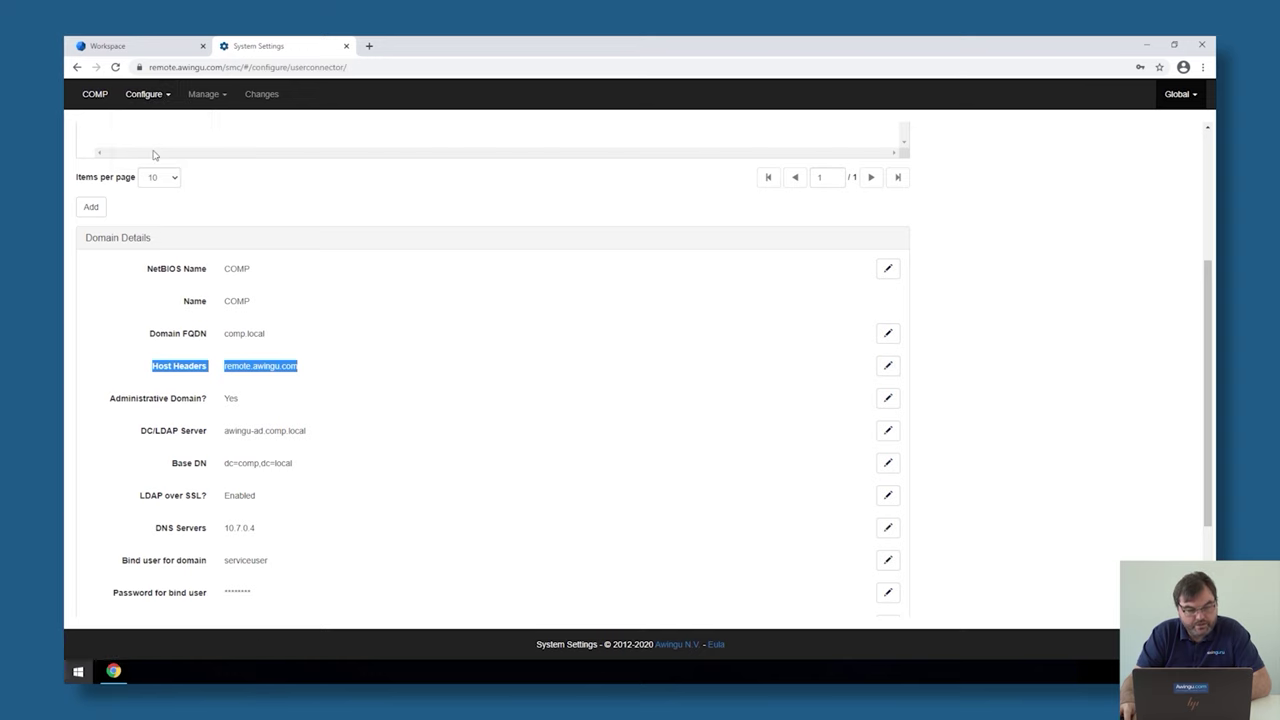
{"action": "scroll", "coordinate": [258, 440], "scroll_direction": "down", "scroll_amount": 3}
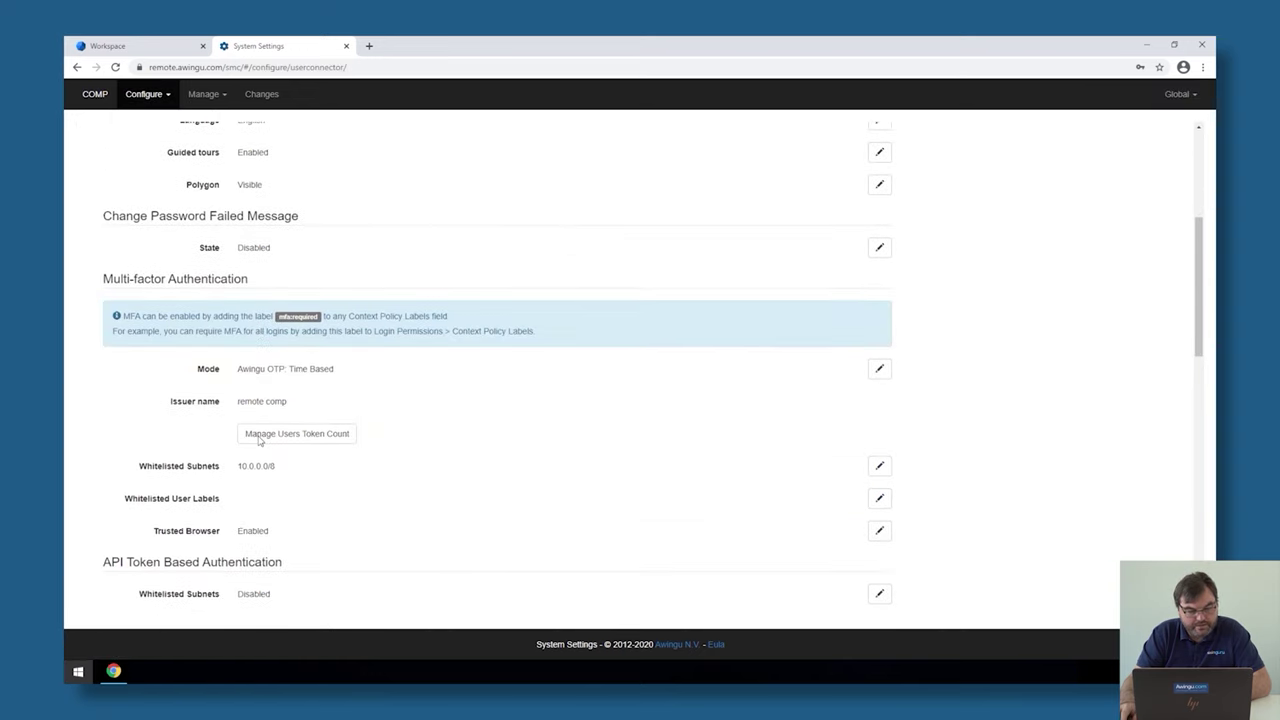
{"action": "scroll", "coordinate": [258, 440], "scroll_direction": "down", "scroll_amount": 3}
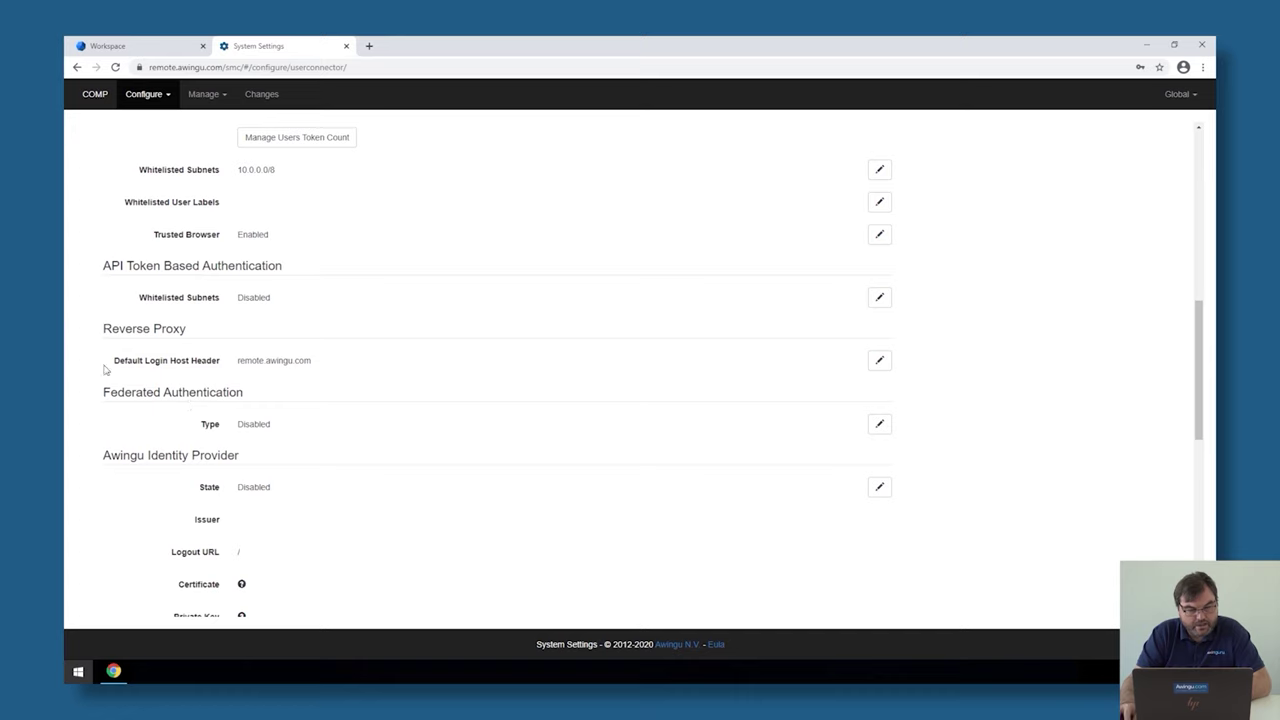
{"action": "left_click_drag", "start_coordinate": [104, 369], "coordinate": [300, 362]}
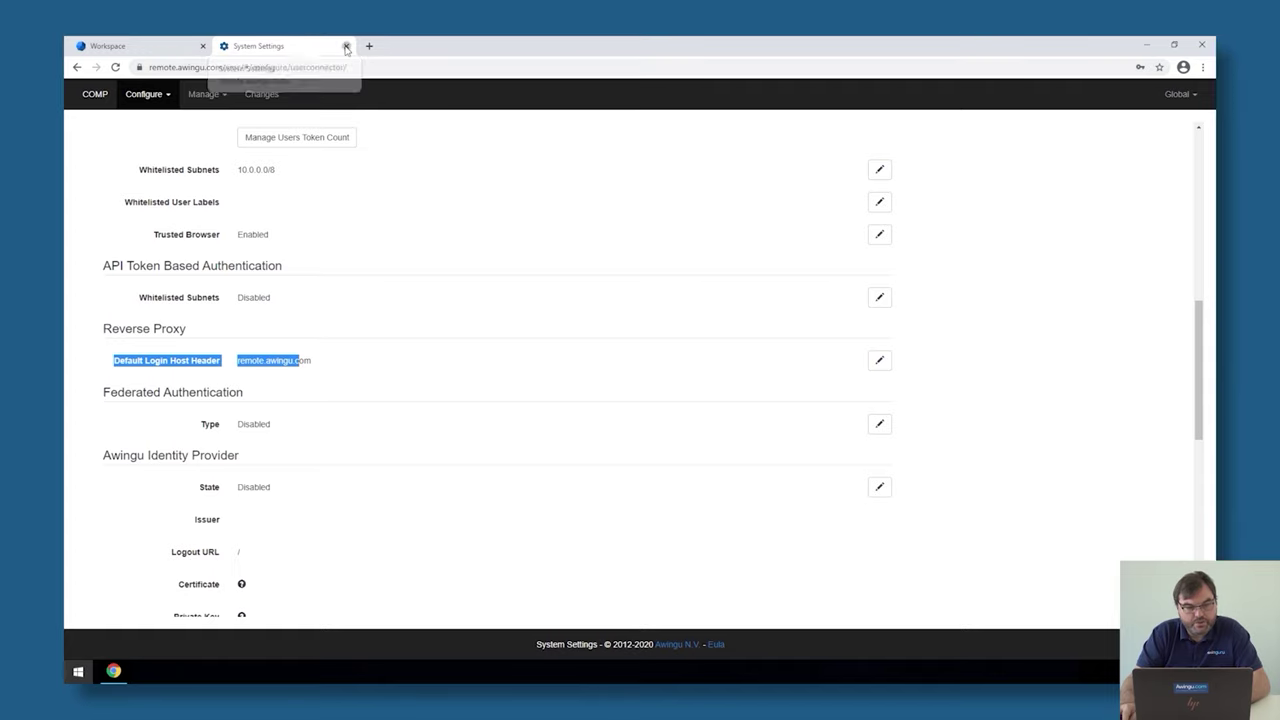
{"action": "left_click", "coordinate": [344, 47]}
- Log out and back in to Awingu, then launch the new Intranet app
{"action": "left_click", "coordinate": [130, 644]}
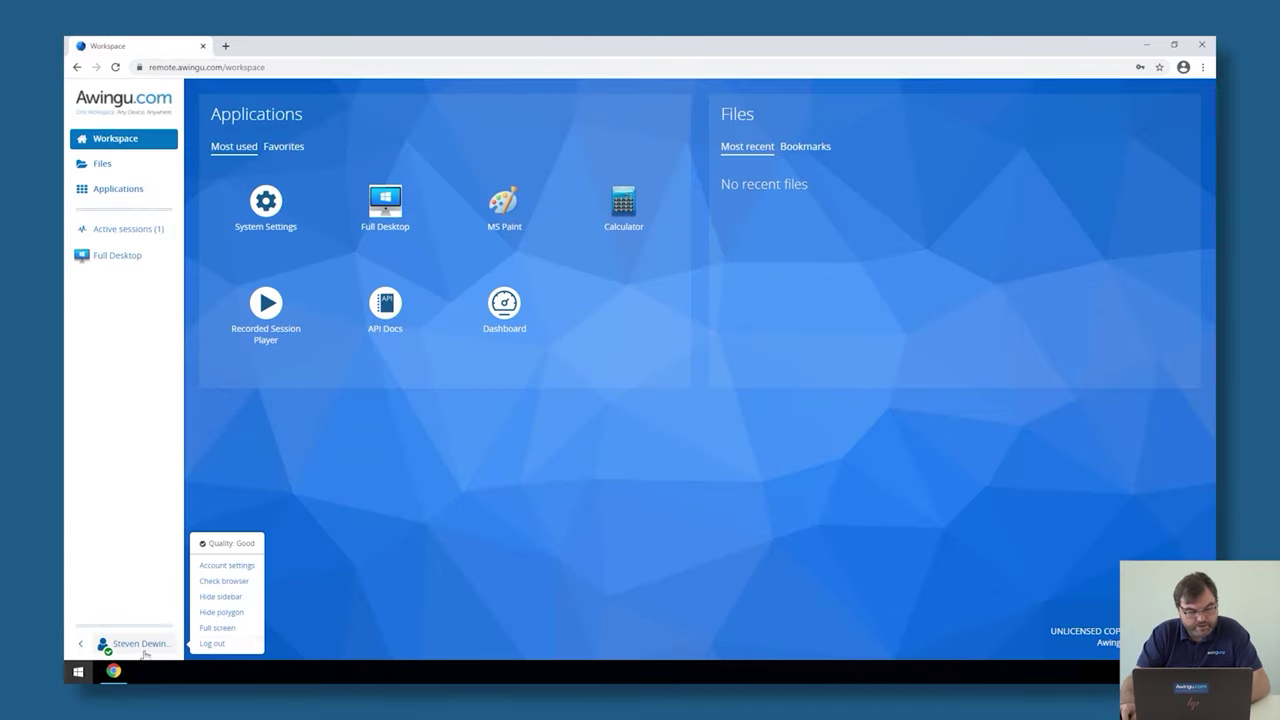
{"action": "left_click", "coordinate": [215, 644]}
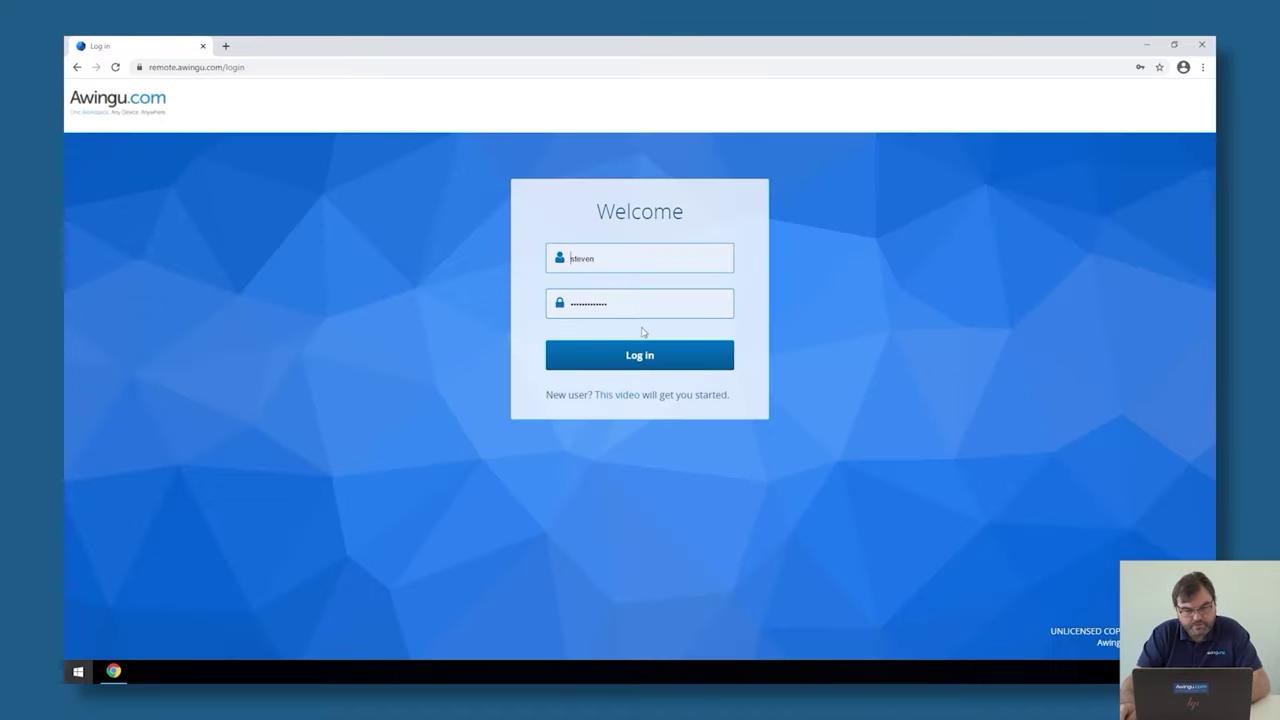
{"action": "left_click", "coordinate": [639, 357]}
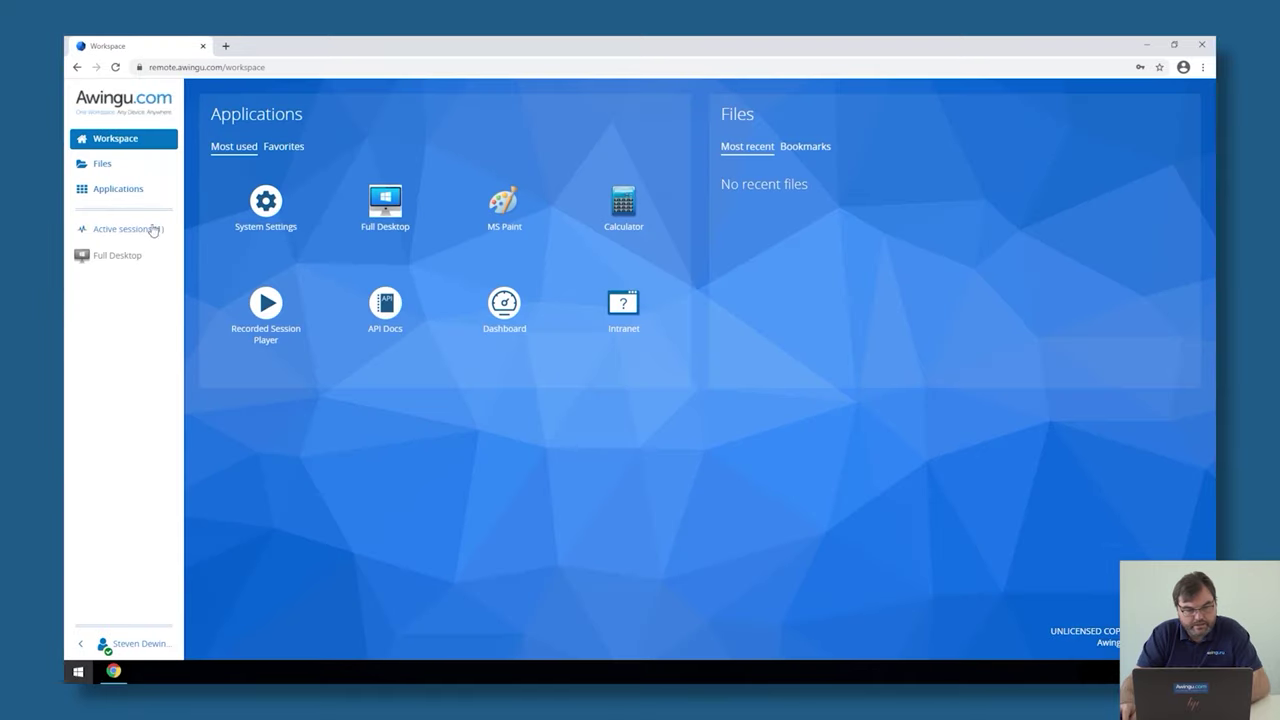
{"action": "left_click", "coordinate": [616, 320]}
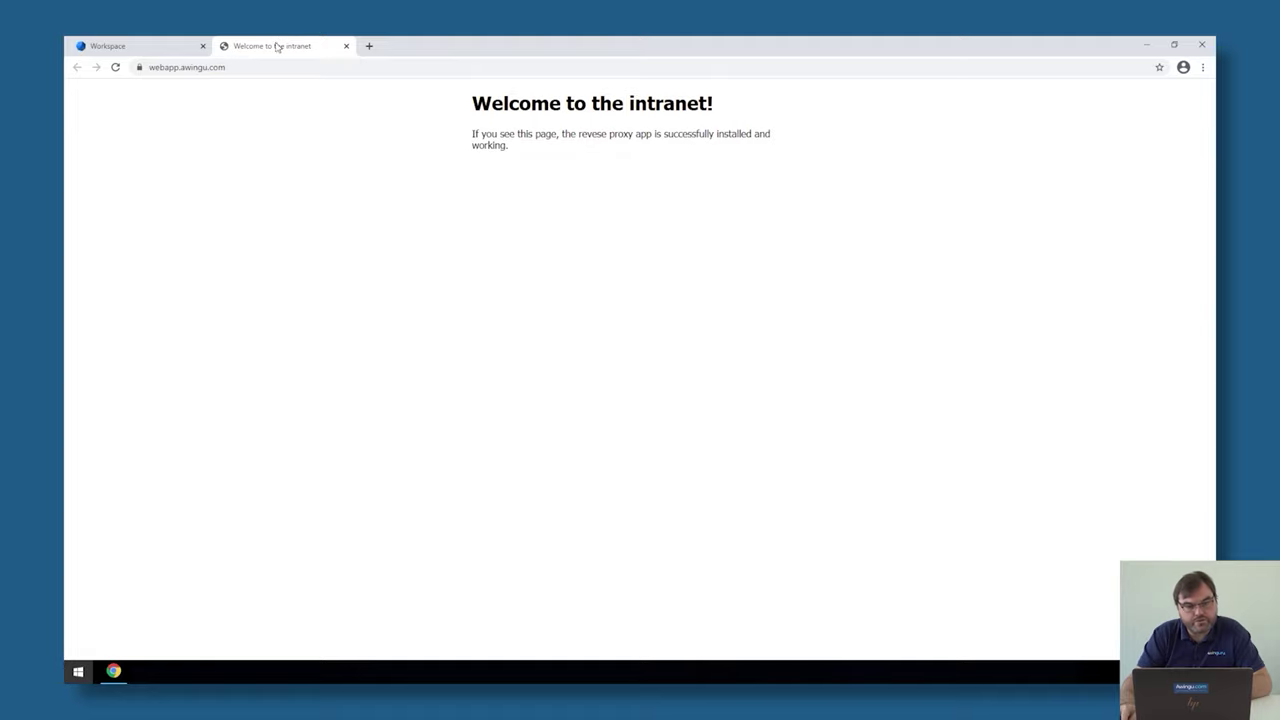
- Close the intranet tab and start a new Web Application under Manage > Applications
{"action": "left_click", "coordinate": [346, 46]}
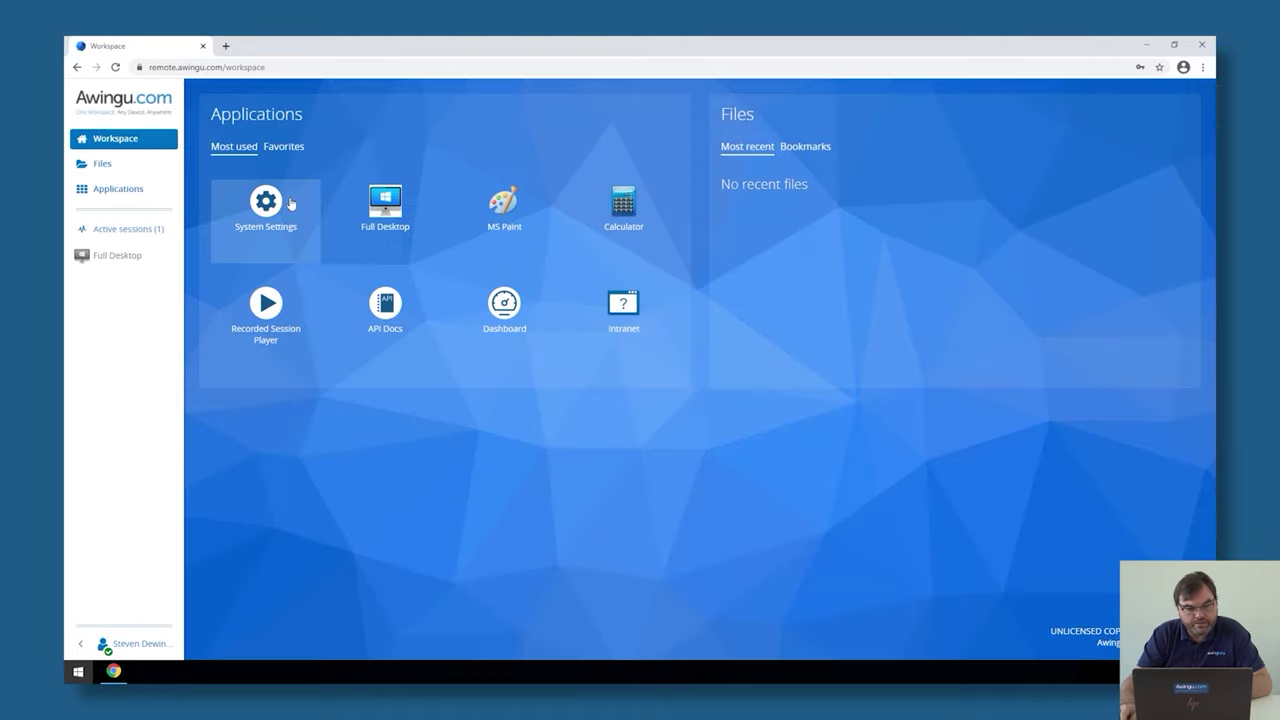
{"action": "left_click", "coordinate": [266, 205]}
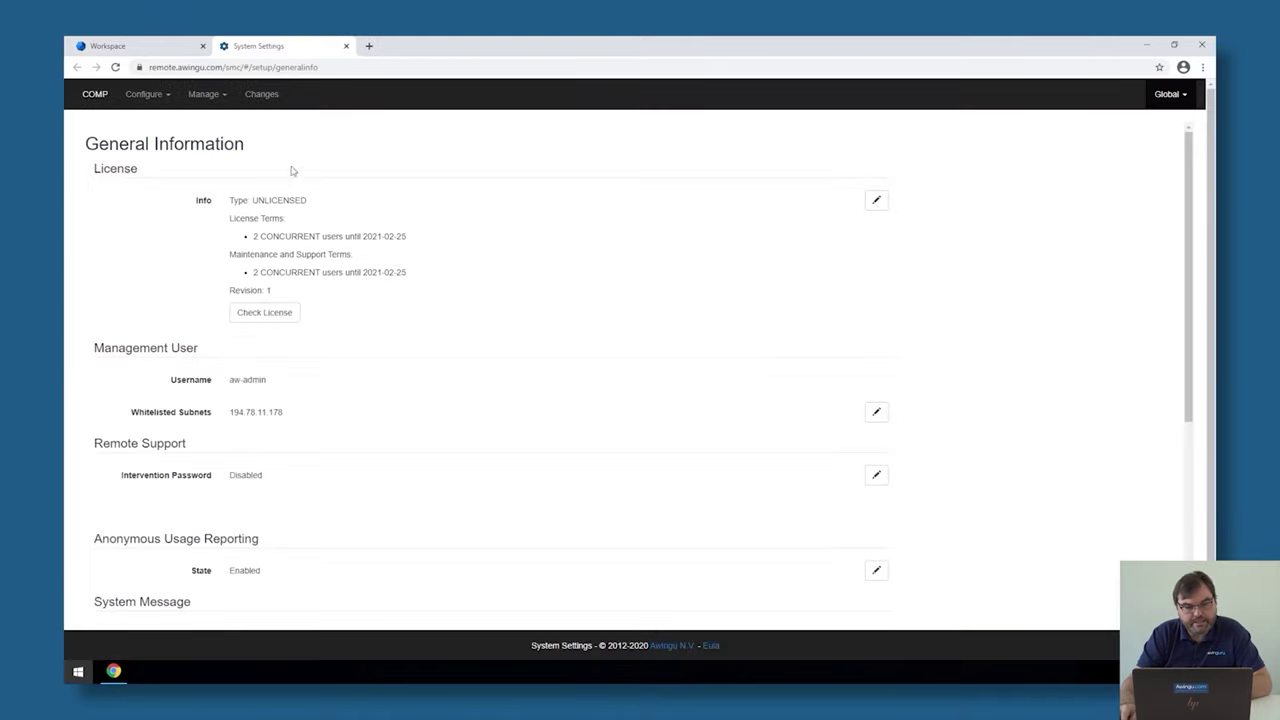
{"action": "left_click", "coordinate": [144, 100]}
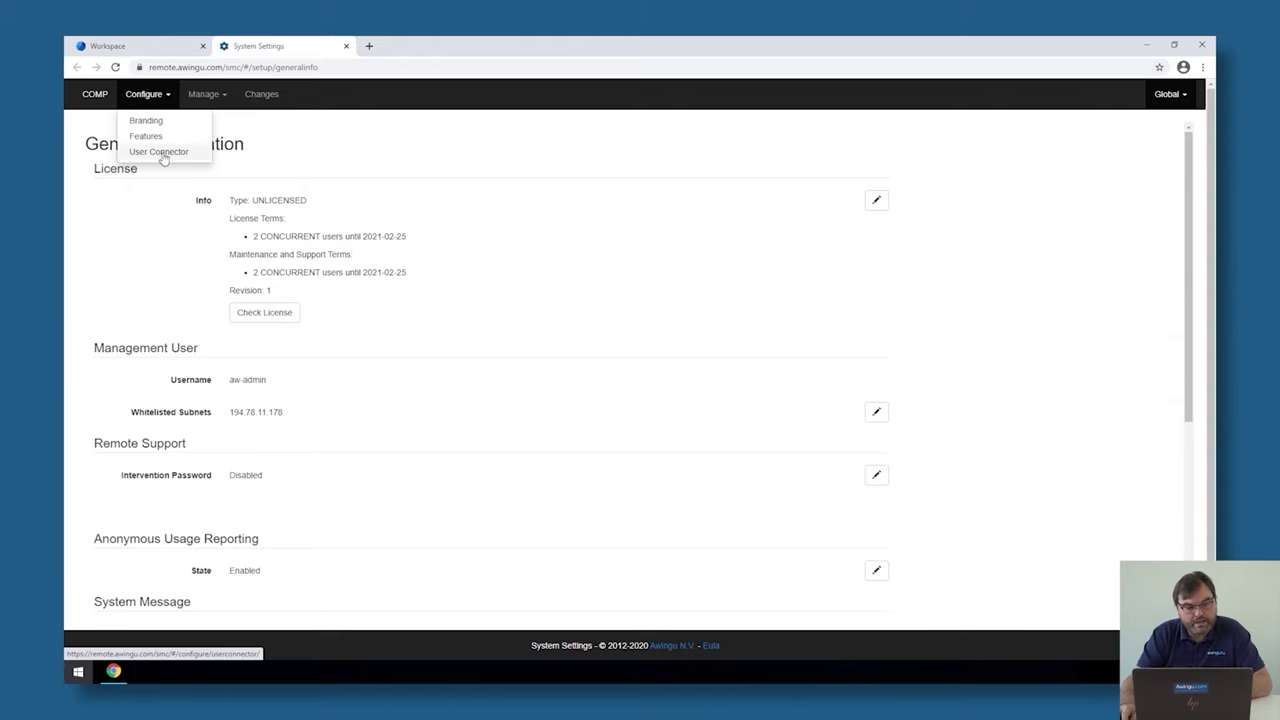
{"action": "left_click", "coordinate": [203, 94]}
{"action": "left_click", "coordinate": [216, 121]}
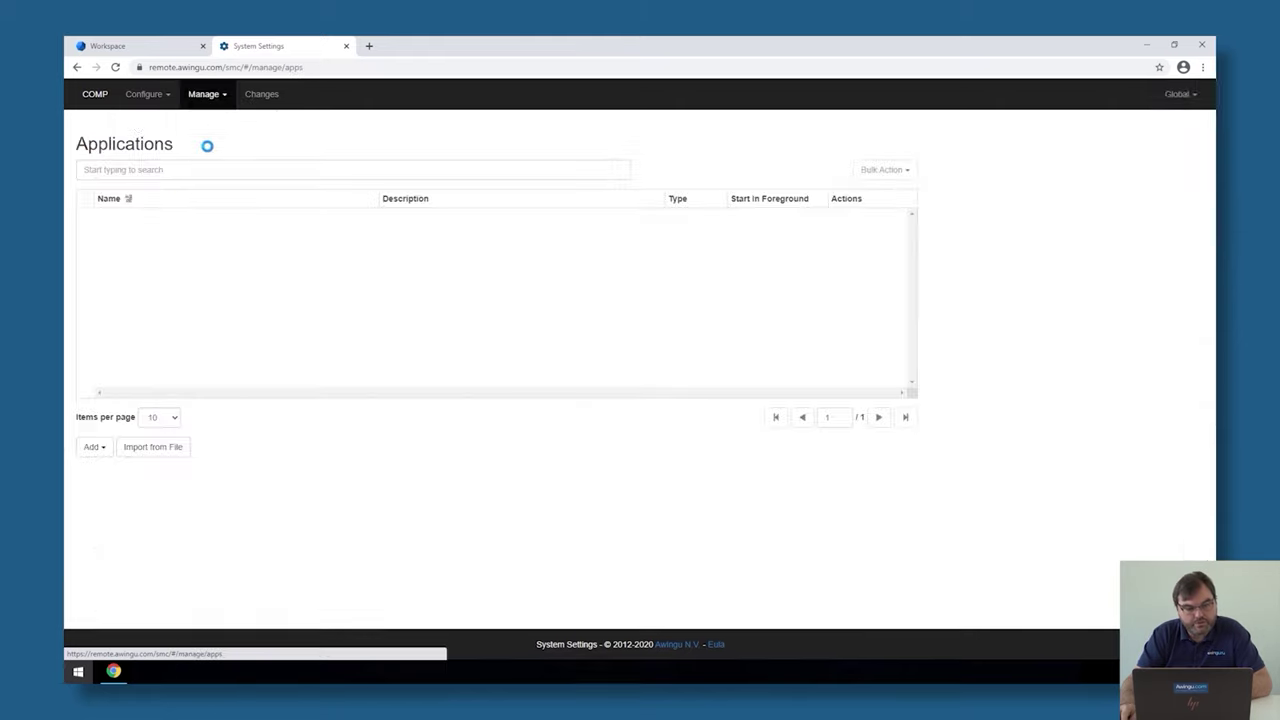
{"action": "left_click", "coordinate": [92, 449]}
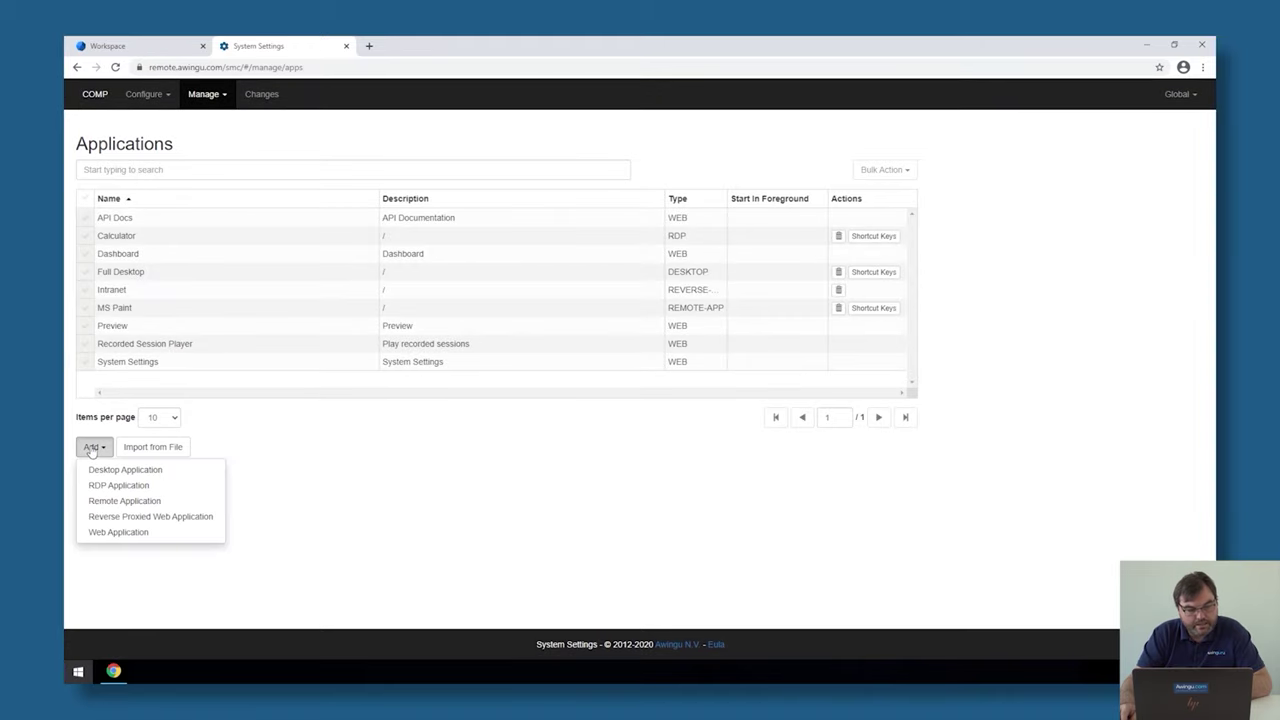
{"action": "left_click", "coordinate": [117, 533]}
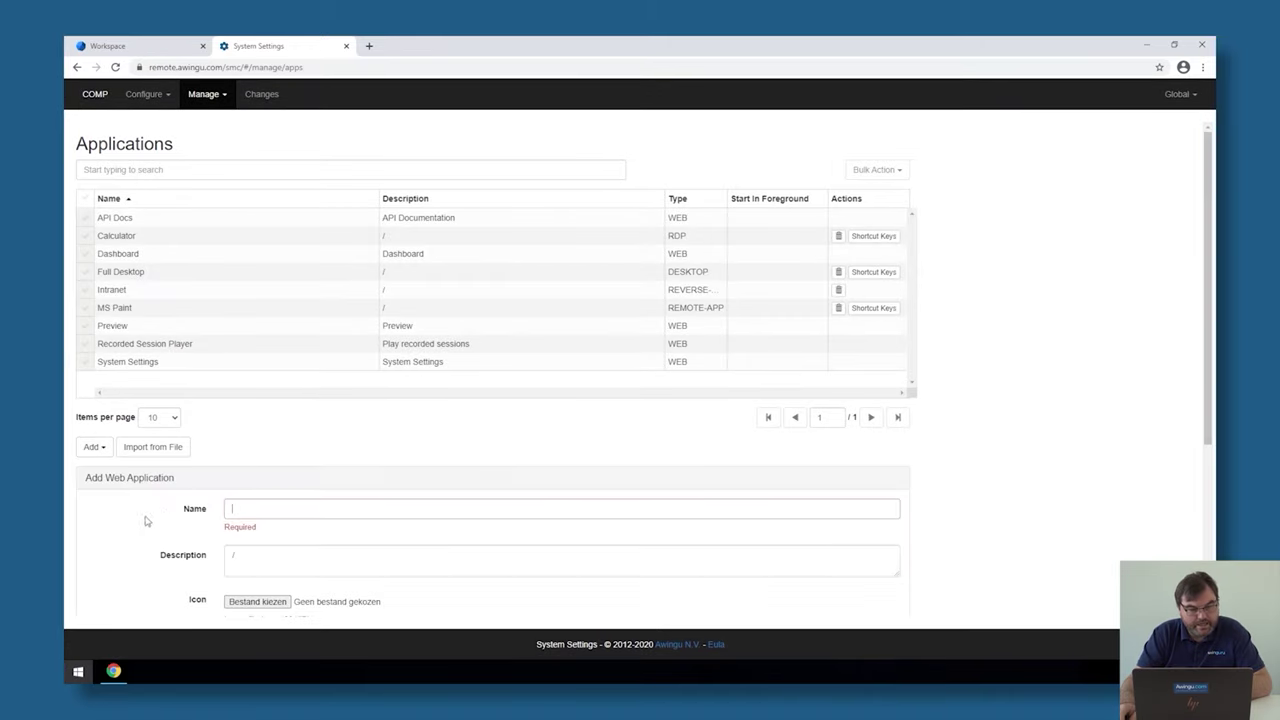
- Enter the name 'Awingu Technical Video's' for the new web application
{"action": "type", "text": "https"}
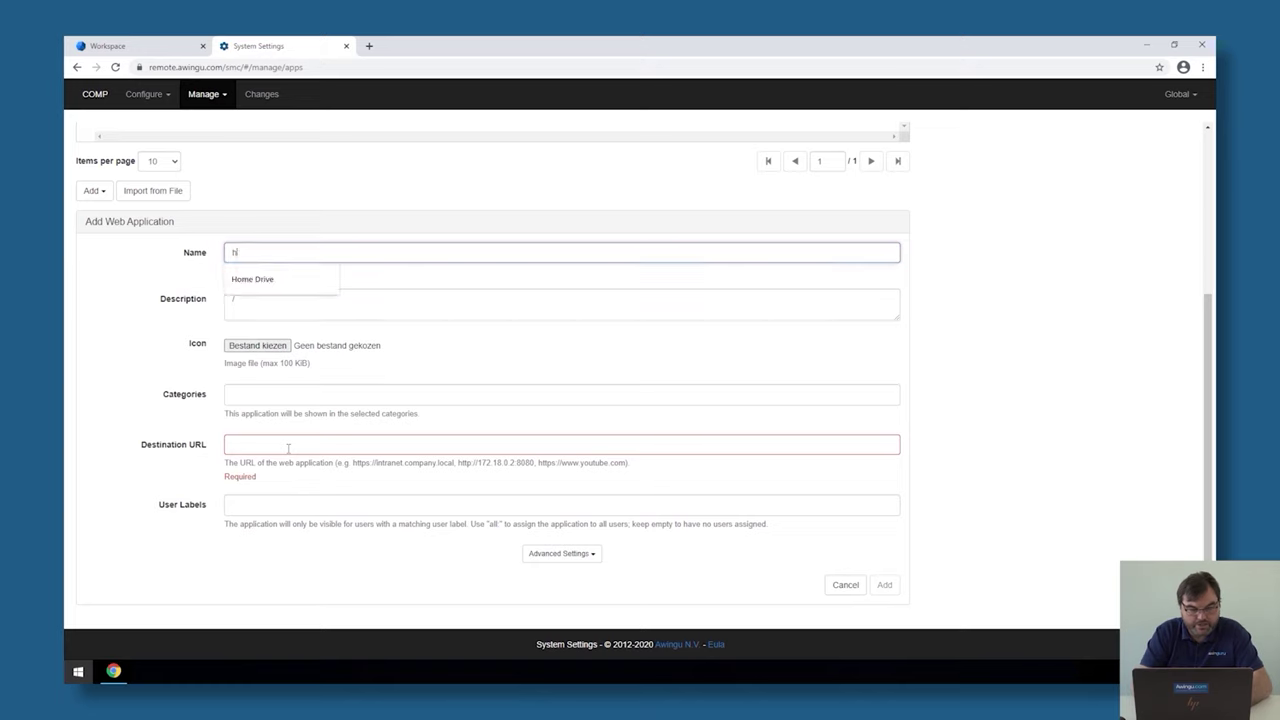
{"action": "key", "text": "BackSpace"}
{"action": "key", "text": "BackSpace"}
{"action": "type", "text": "Awingu"}
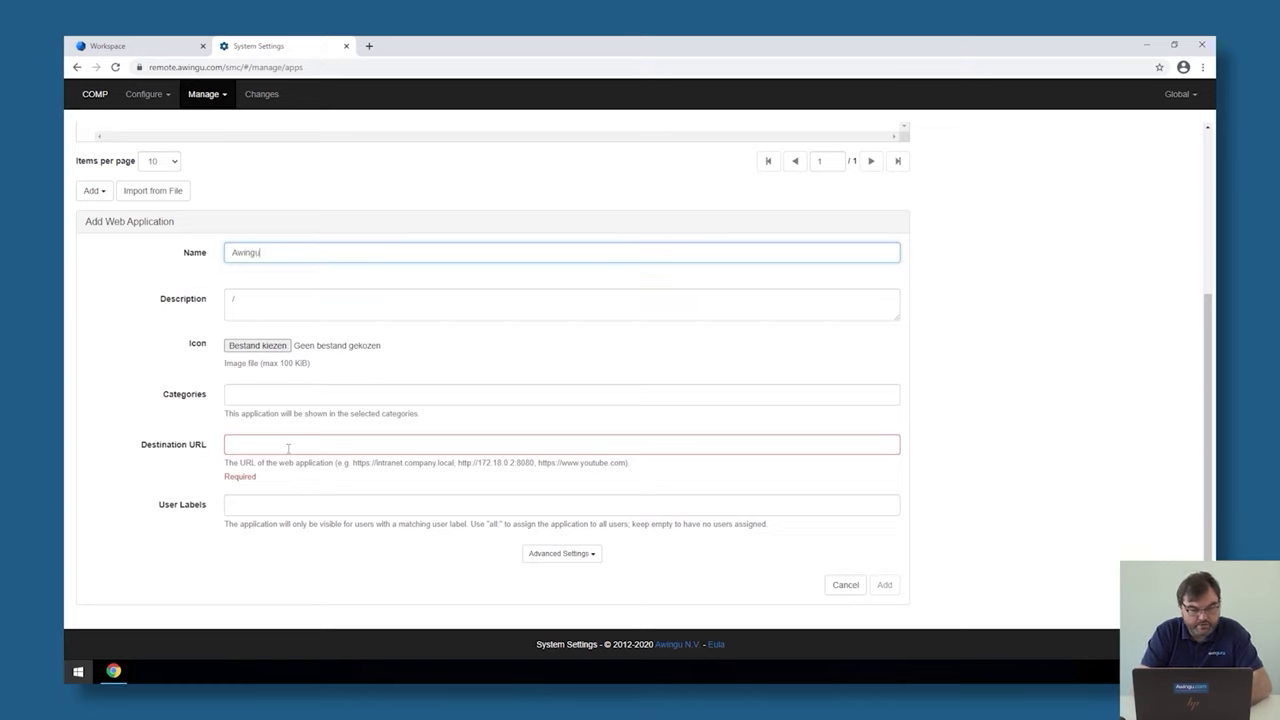
{"action": "type", "text": " Technical Video's"}
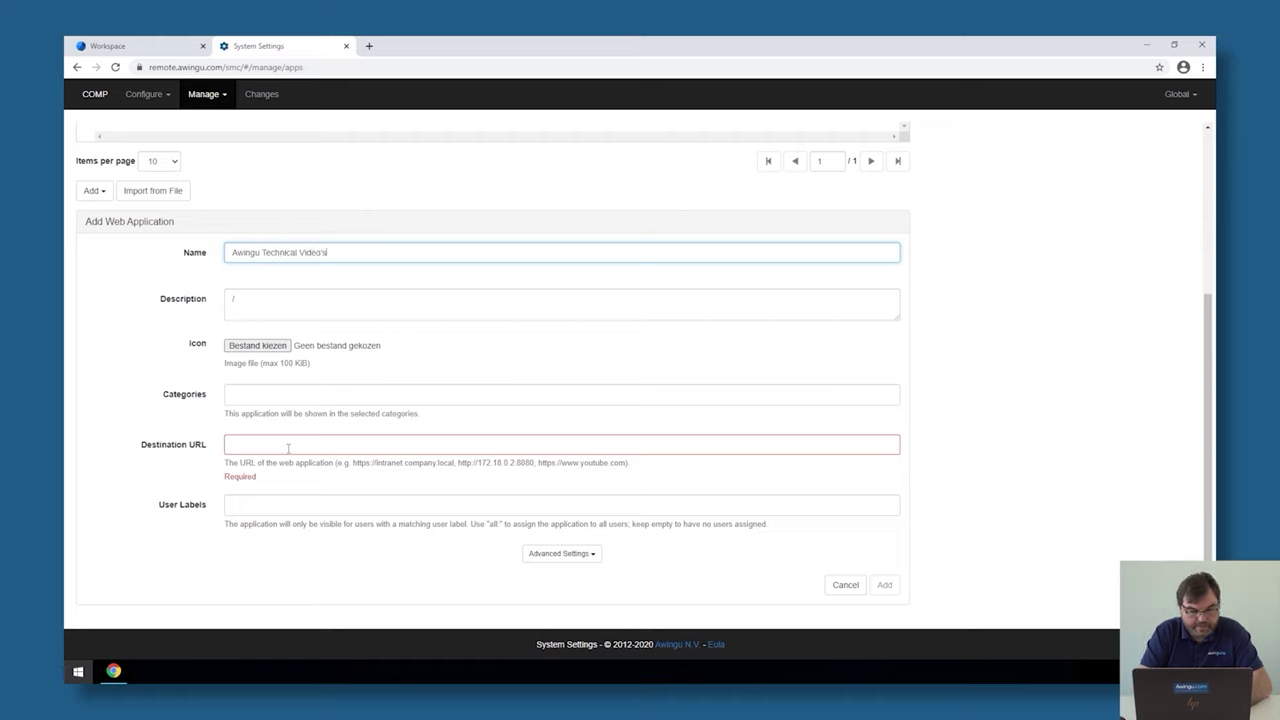
{"action": "key", "text": "Tab"}
{"action": "key", "text": "Tab"}
- Set the web app's icon to the youtube-icon.png image file
{"action": "left_click", "coordinate": [278, 345]}
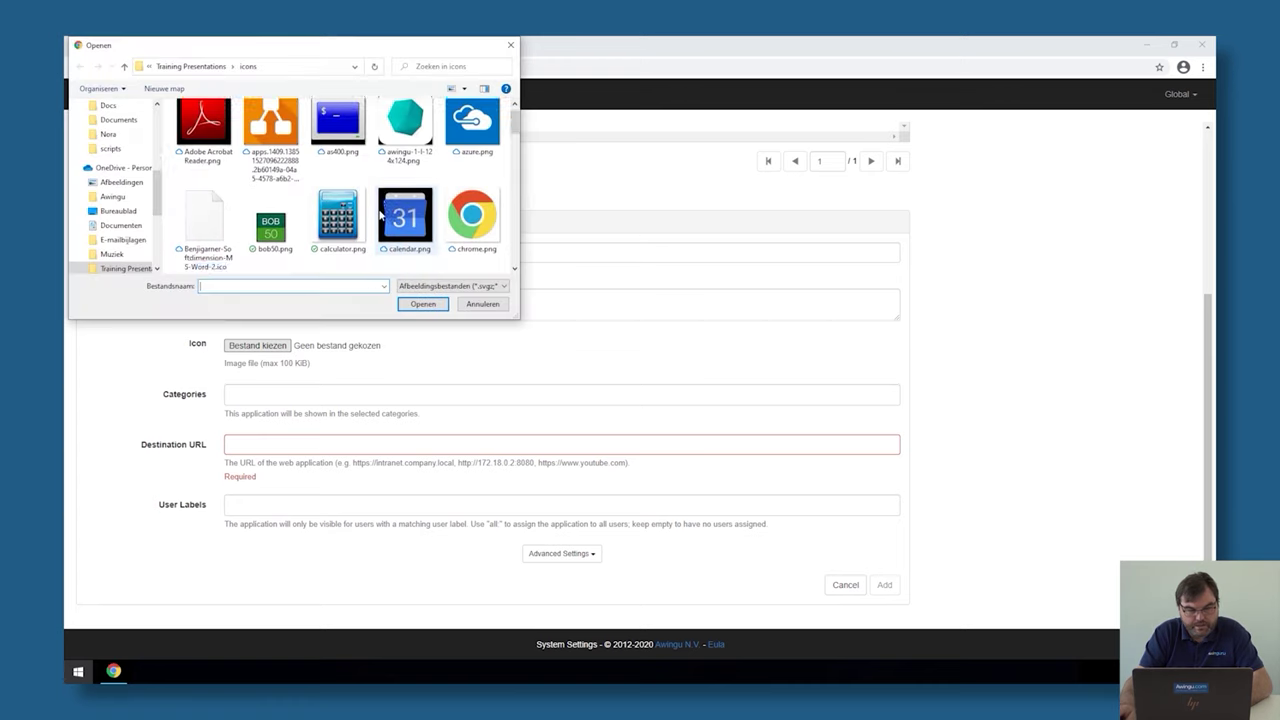
{"action": "scroll", "coordinate": [380, 210], "scroll_direction": "down", "scroll_amount": 5}
{"action": "scroll", "coordinate": [444, 213], "scroll_direction": "down", "scroll_amount": 5}
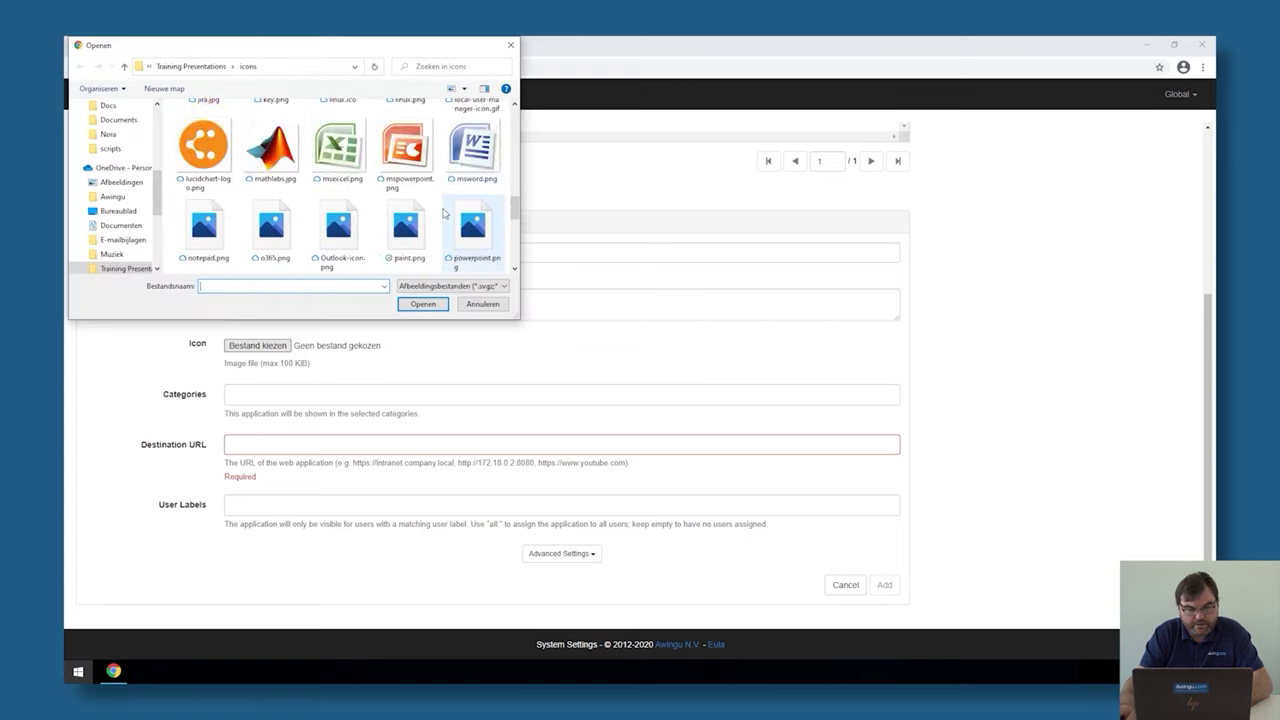
{"action": "left_click", "coordinate": [271, 225]}
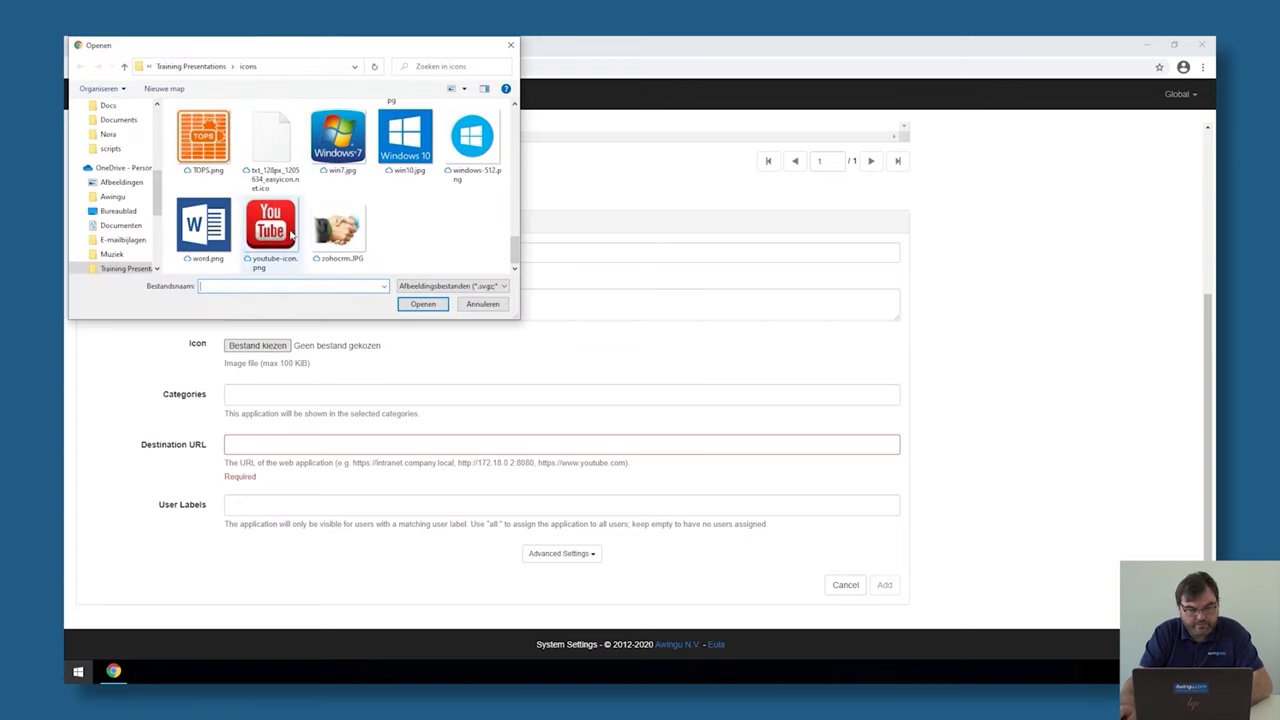
{"action": "left_click", "coordinate": [418, 304]}
{"action": "left_click", "coordinate": [286, 443]}
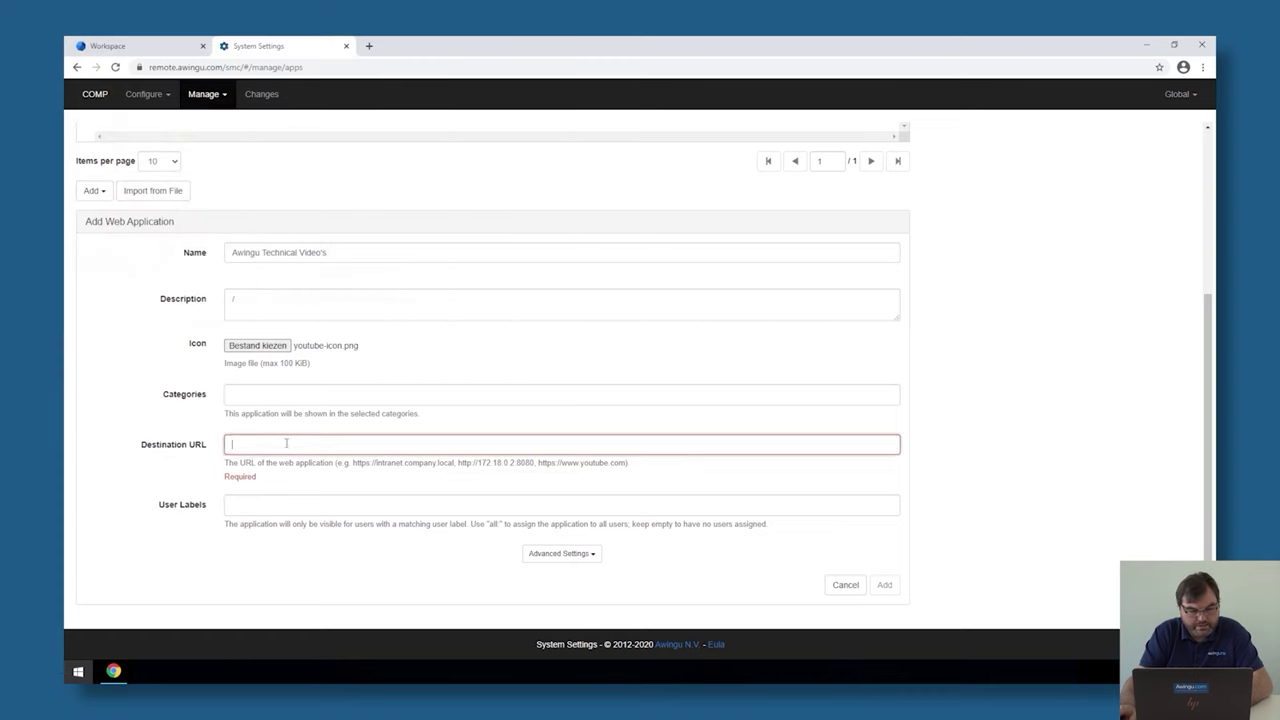
{"action": "type", "text": "https:"}
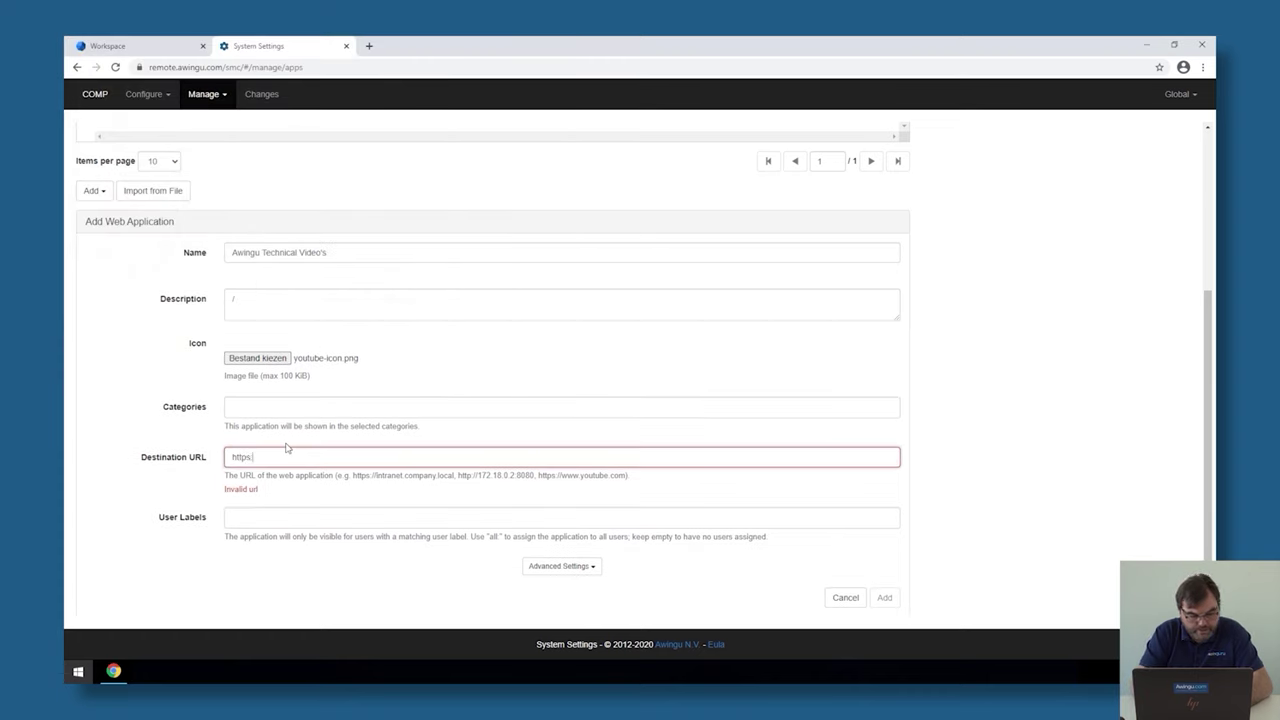
{"action": "type", "text": "//awingu.com/technicalv"}
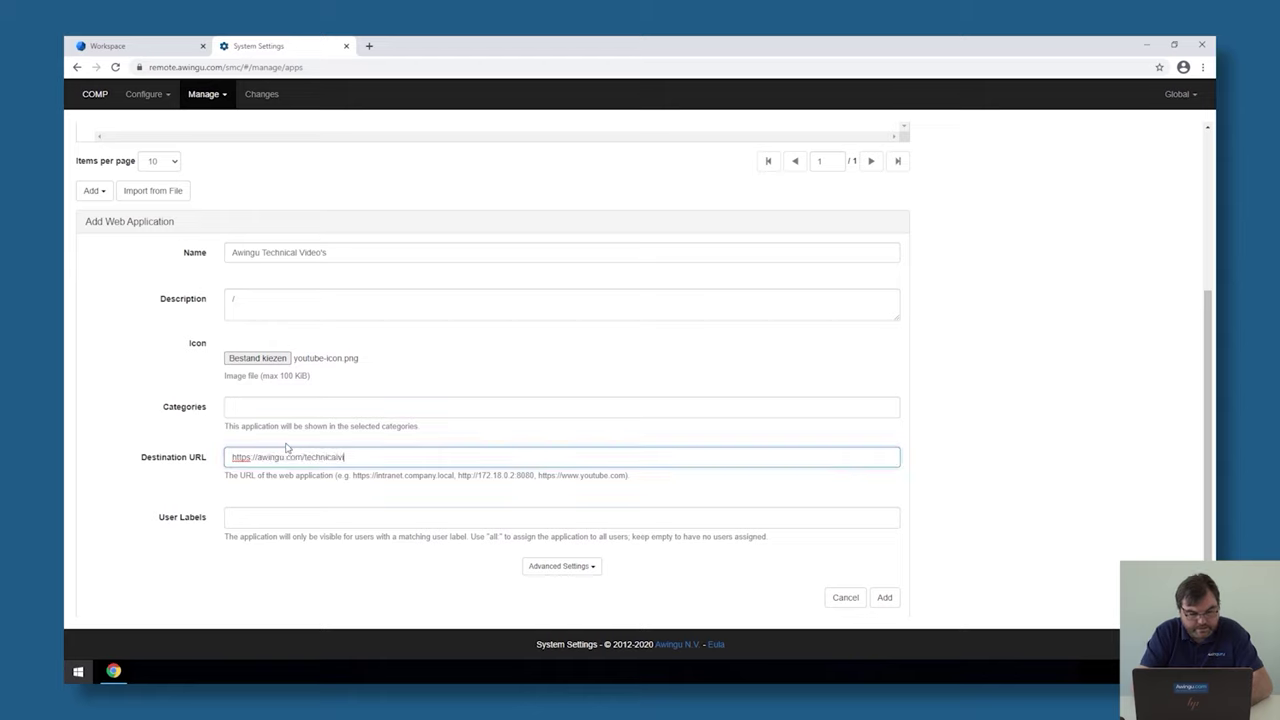
{"action": "type", "text": "ideos"}
{"action": "left_click", "coordinate": [391, 517]}
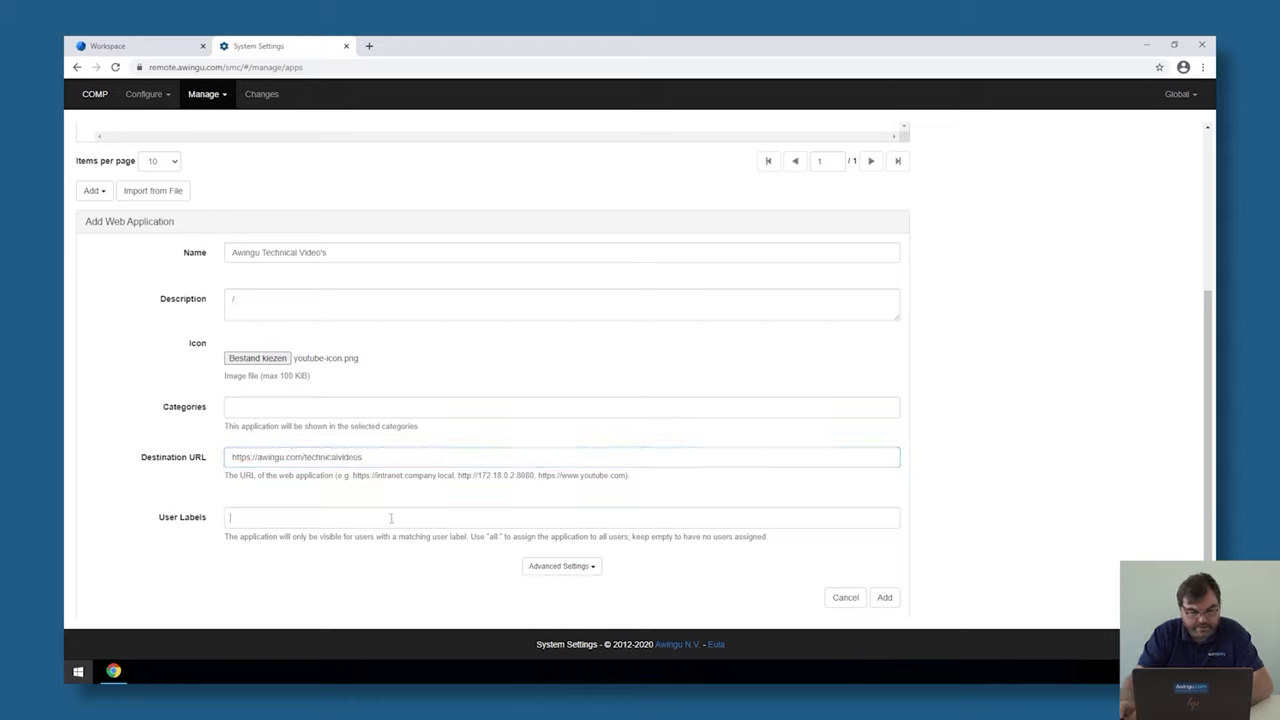
{"action": "type", "text": "al"}
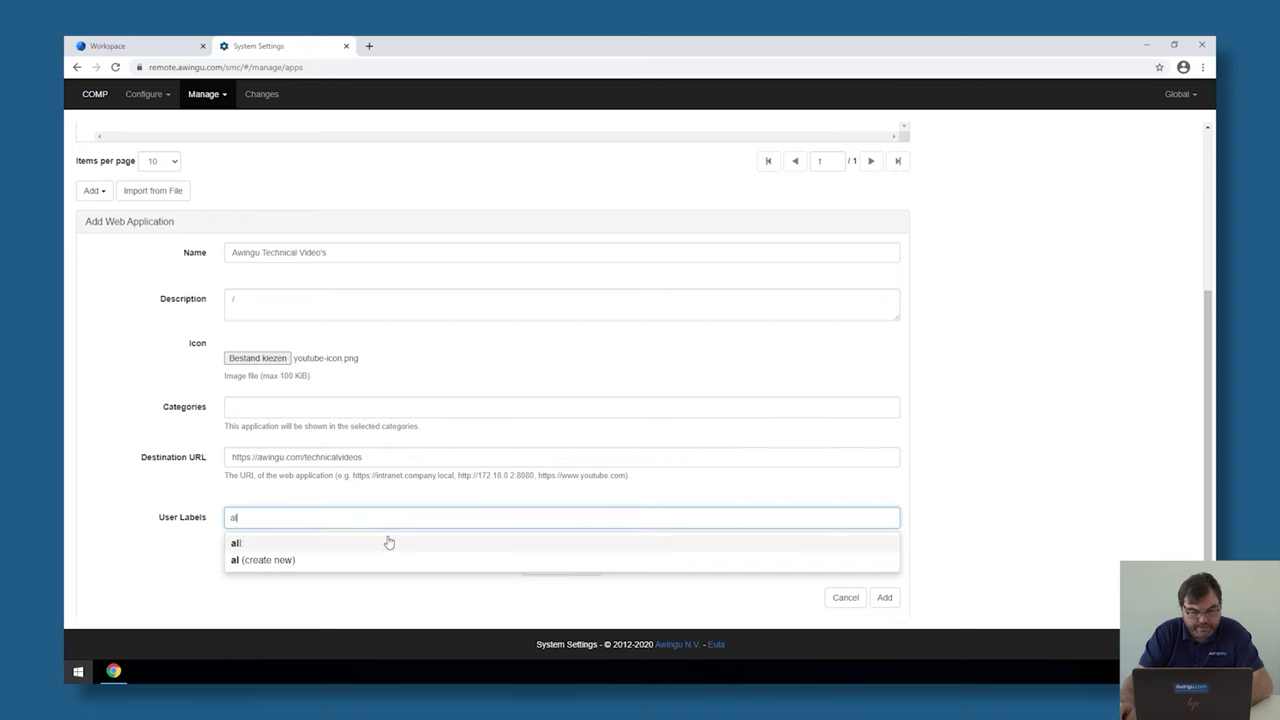
{"action": "left_click", "coordinate": [387, 541]}
{"action": "left_click", "coordinate": [879, 600]}
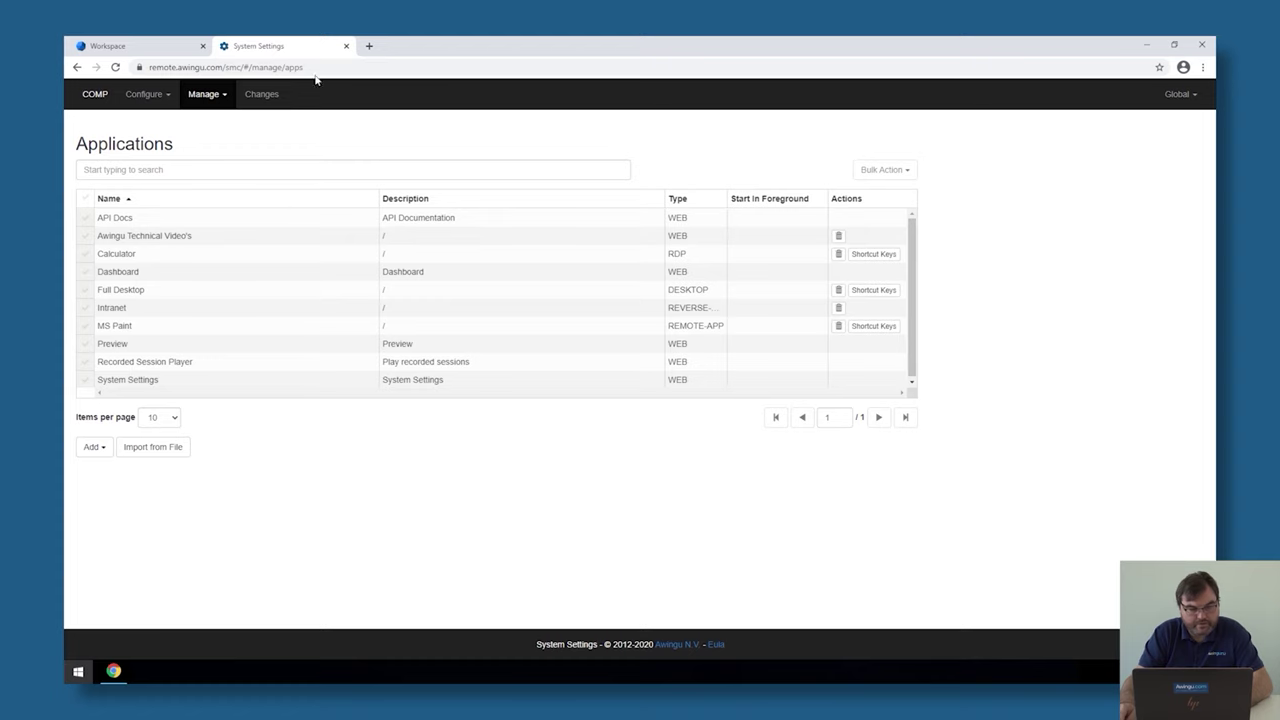
- Close System Settings and log out of the Awingu workspace
{"action": "left_click", "coordinate": [347, 46]}
{"action": "left_click", "coordinate": [135, 644]}
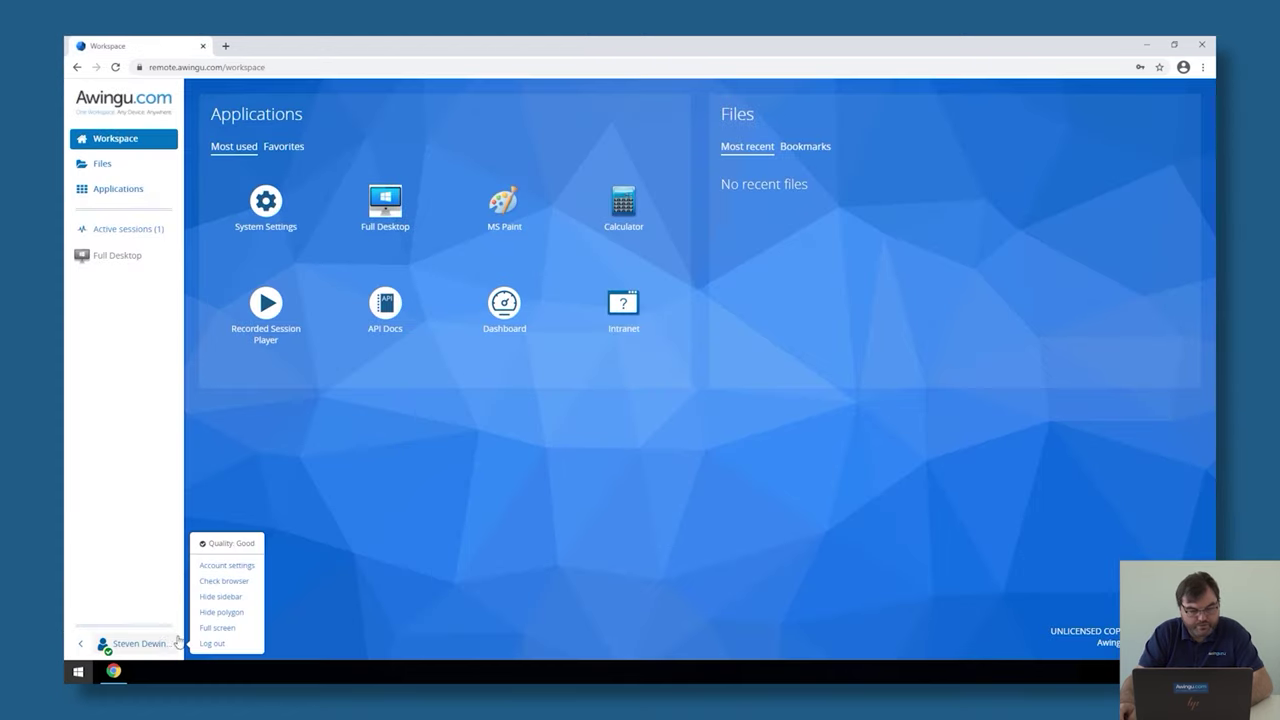
{"action": "left_click", "coordinate": [211, 643]}
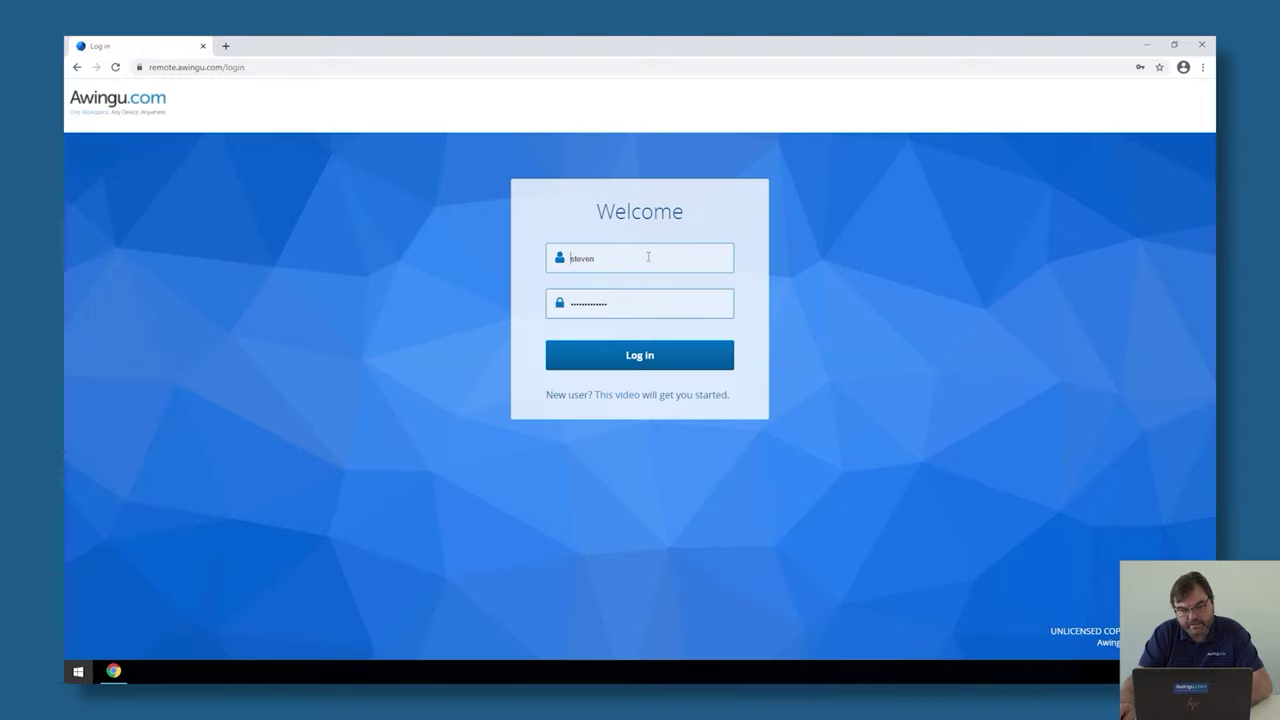
- Log back in with the saved credentials and launch Awingu Technical Video's from Applications
{"action": "left_click", "coordinate": [645, 257]}
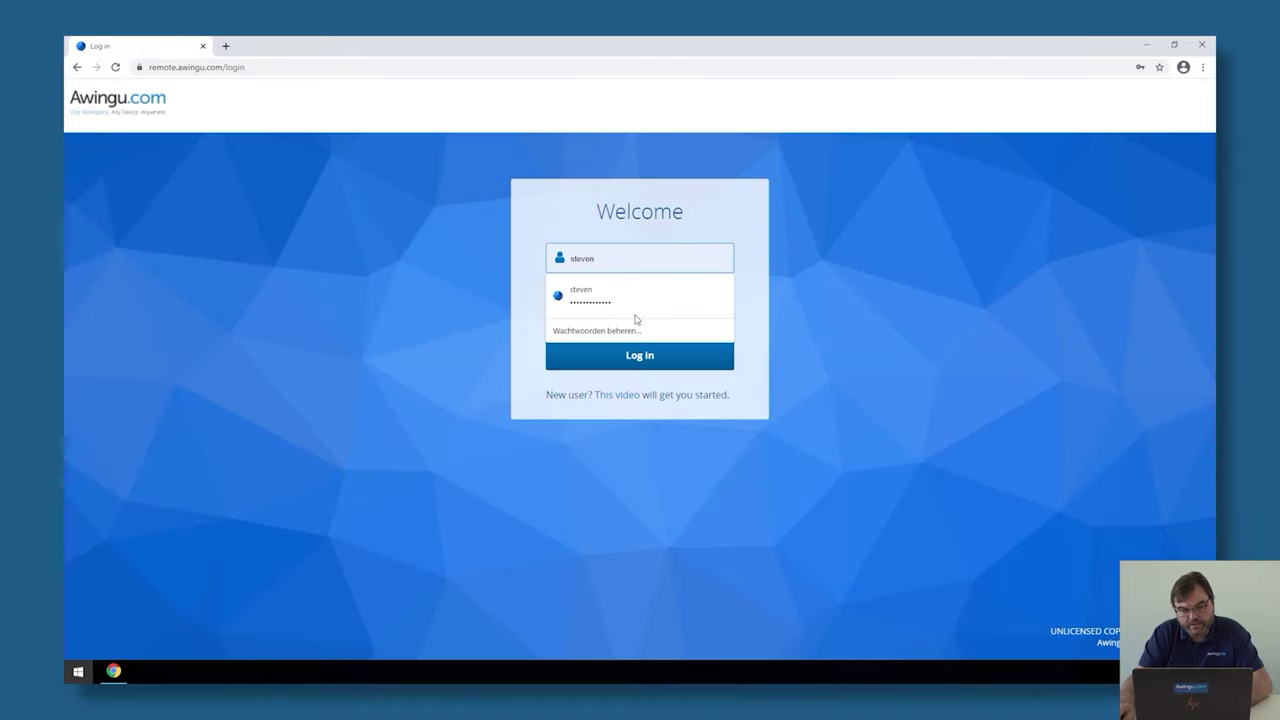
{"action": "left_click", "coordinate": [634, 305]}
{"action": "left_click", "coordinate": [640, 356]}
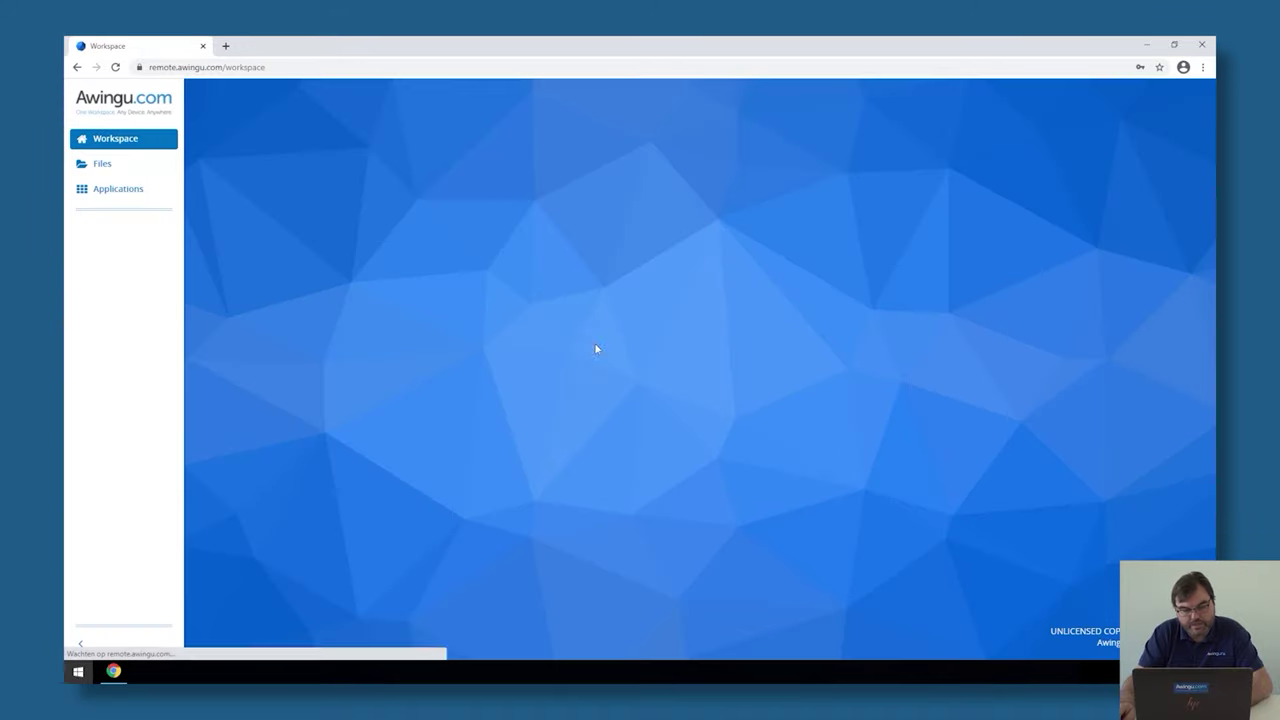
{"action": "left_click", "coordinate": [130, 190]}
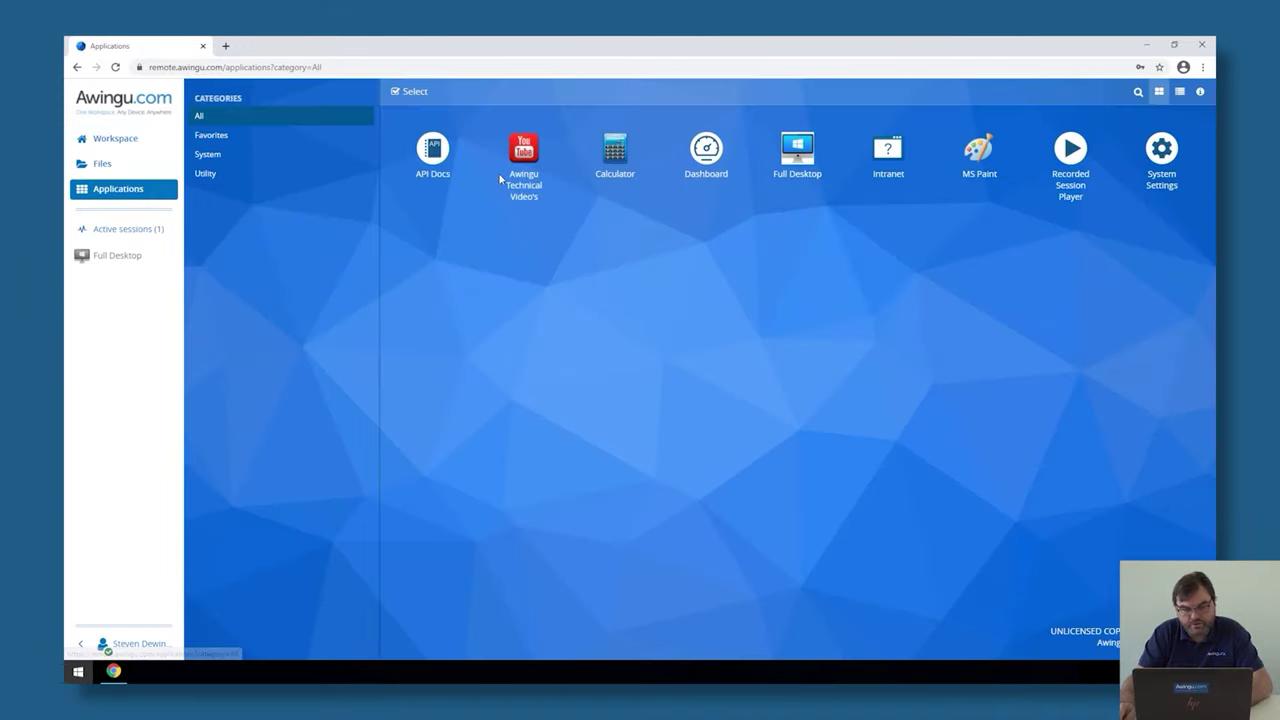
{"action": "left_click", "coordinate": [523, 160]}
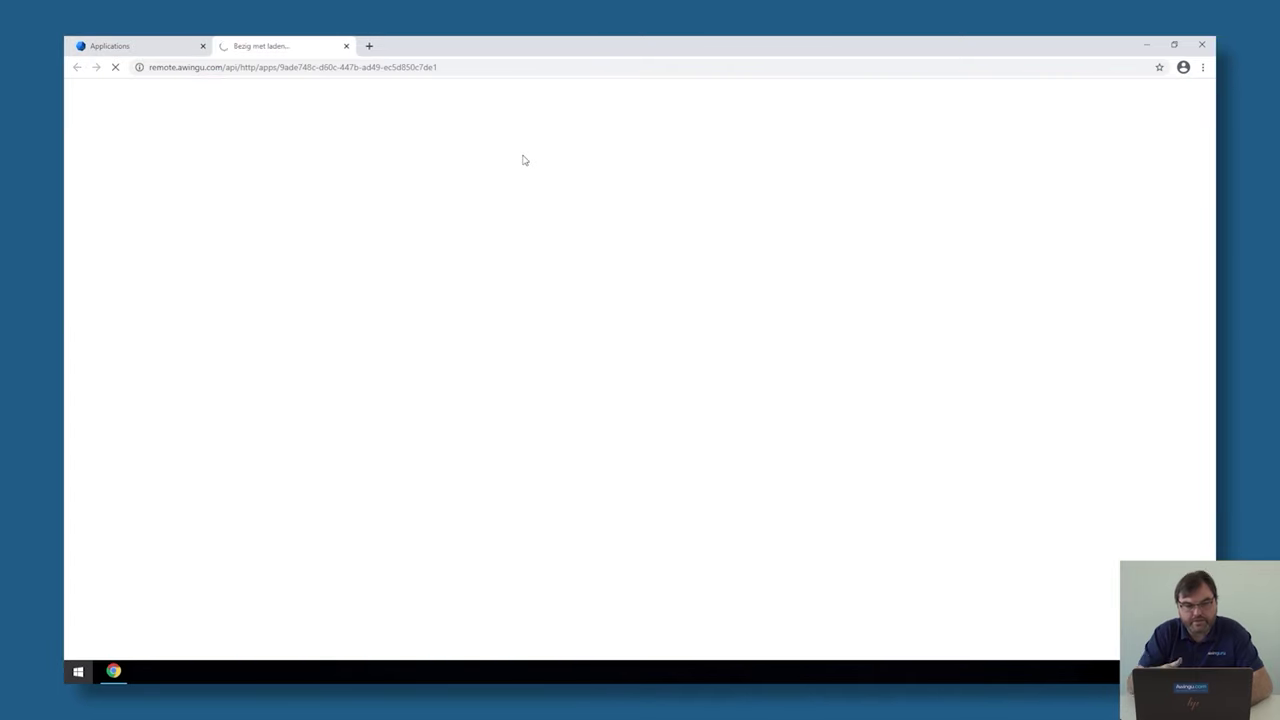